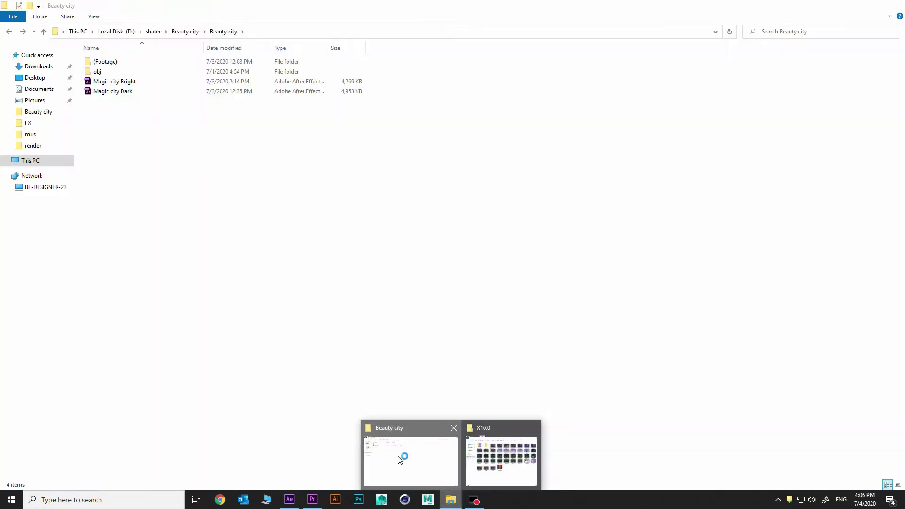
Step: Bring the Beauty city project folder window to the front from the taskbar
left_click(409, 460)
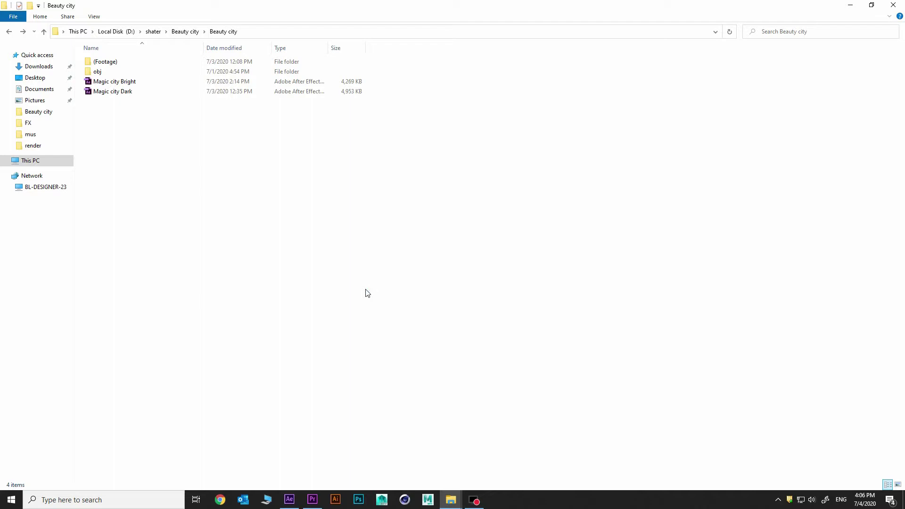
Step: Open the (Footage) folder and inspect the three sound effects in FX
double_click(113, 61)
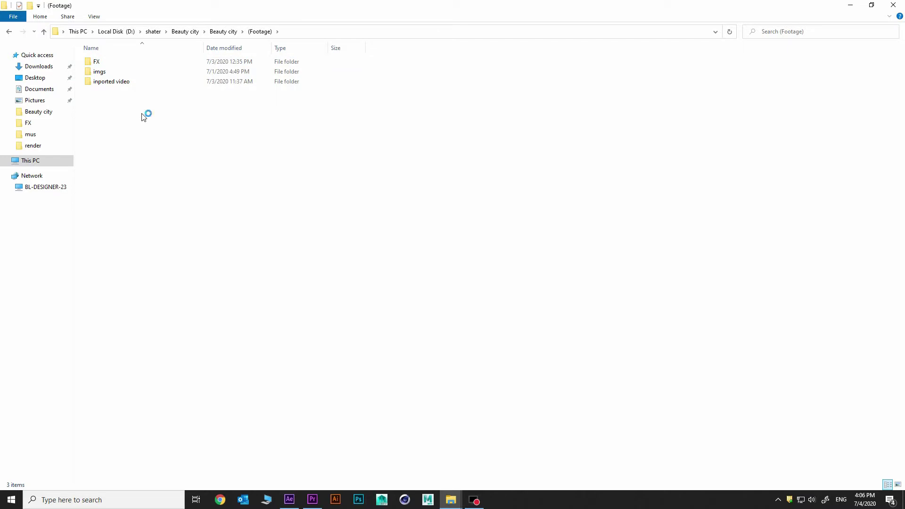
left_click(124, 65)
double_click(124, 66)
key("ctrl+a")
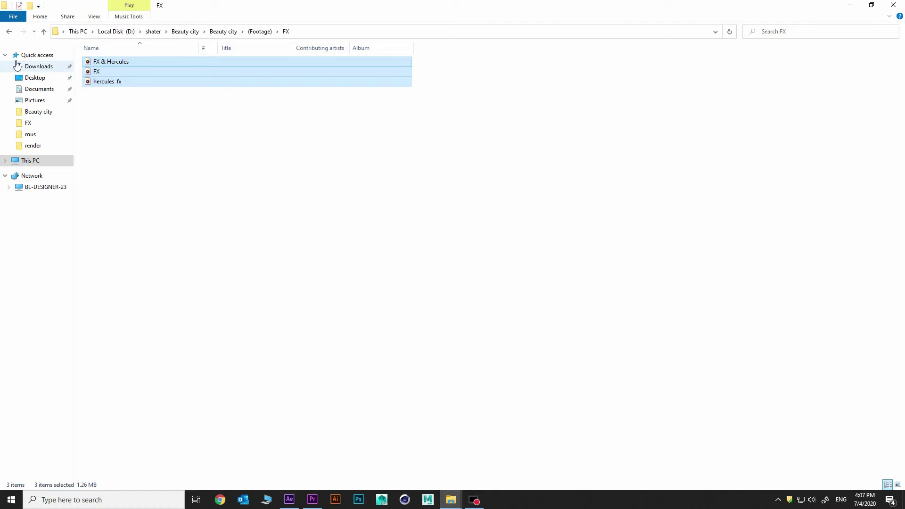
key("BackSpace")
Step: Browse the inported video and obj folders, then switch back to After Effects
double_click(138, 83)
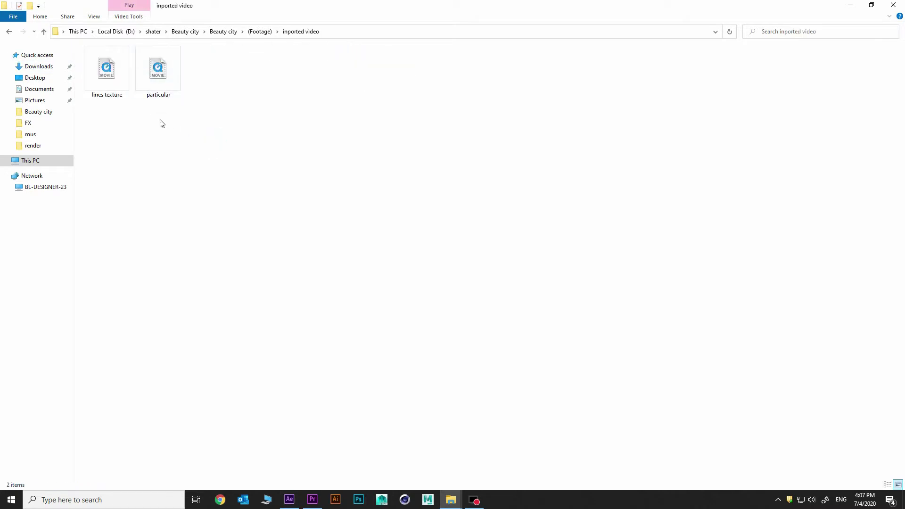
left_click(10, 31)
left_click(9, 31)
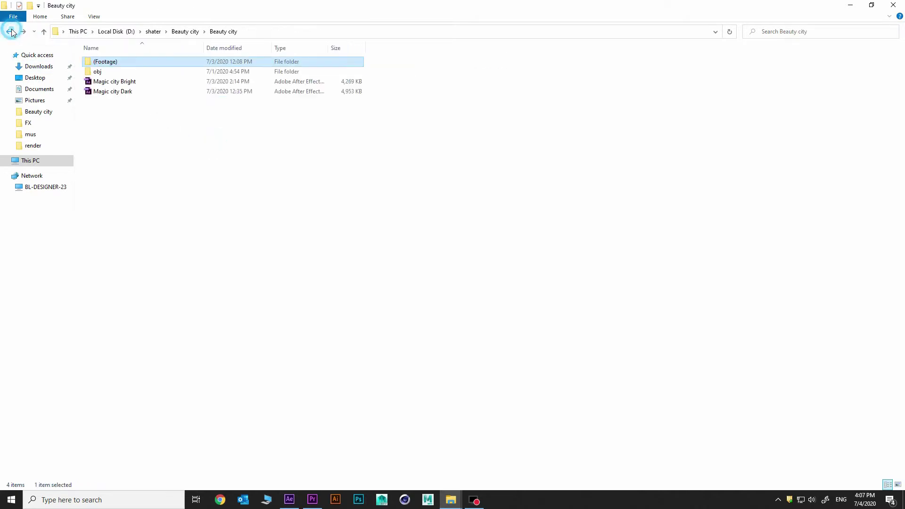
double_click(121, 73)
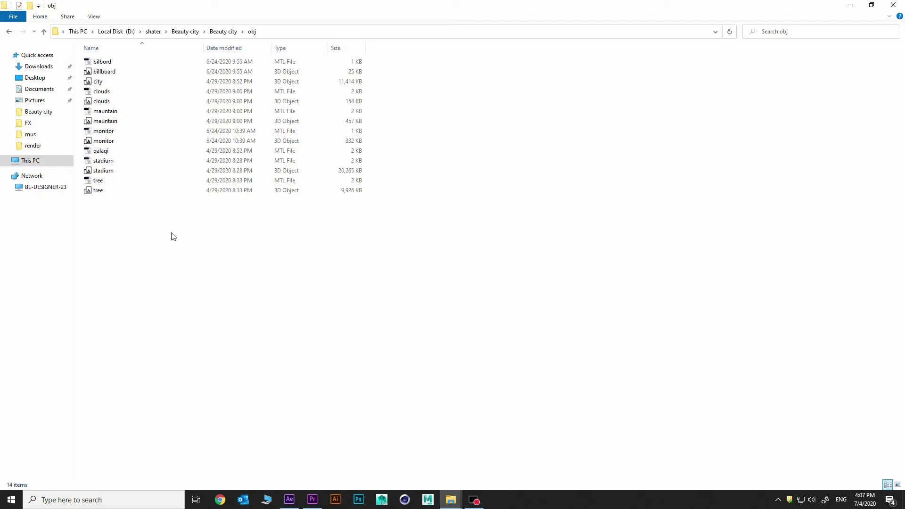
left_click(11, 33)
left_click(183, 167)
left_click(332, 234)
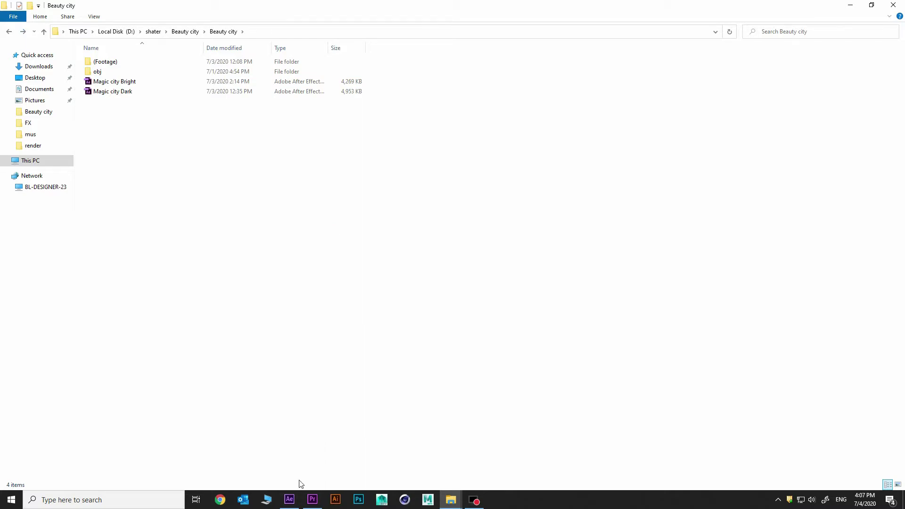
left_click(290, 501)
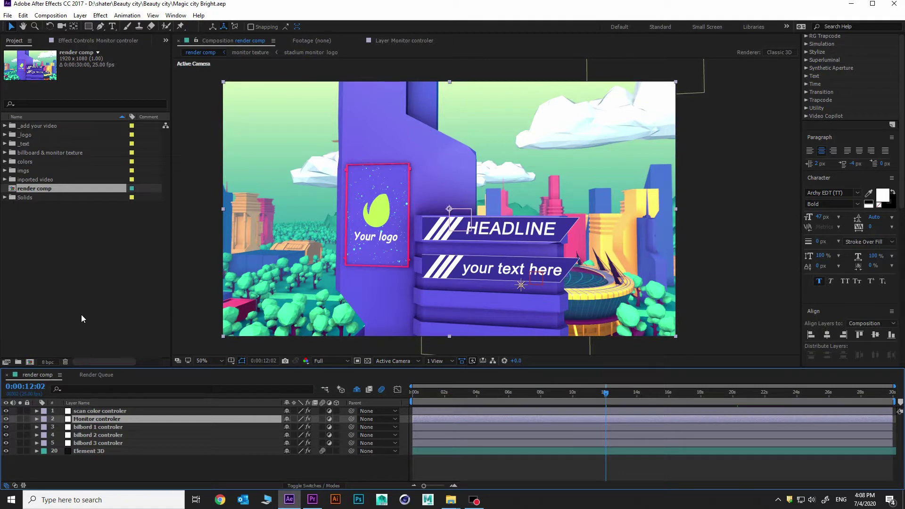
left_click(115, 411)
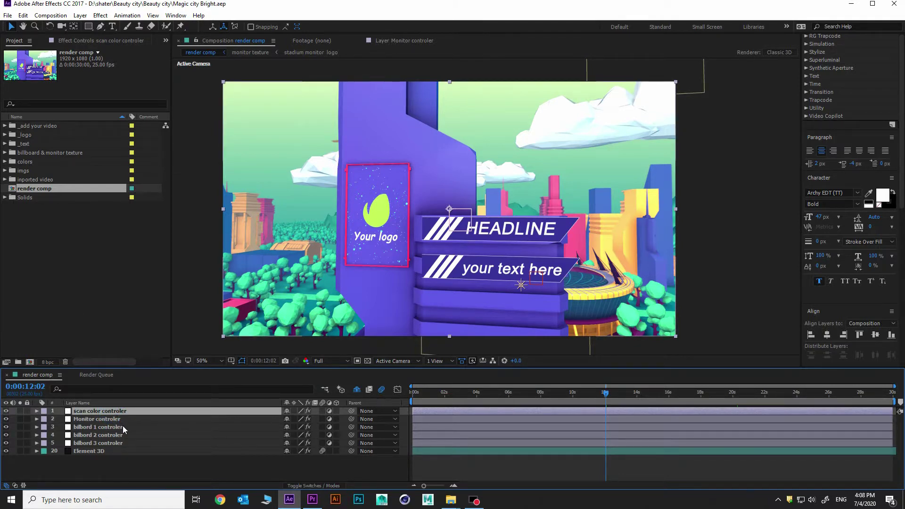
left_click(103, 451)
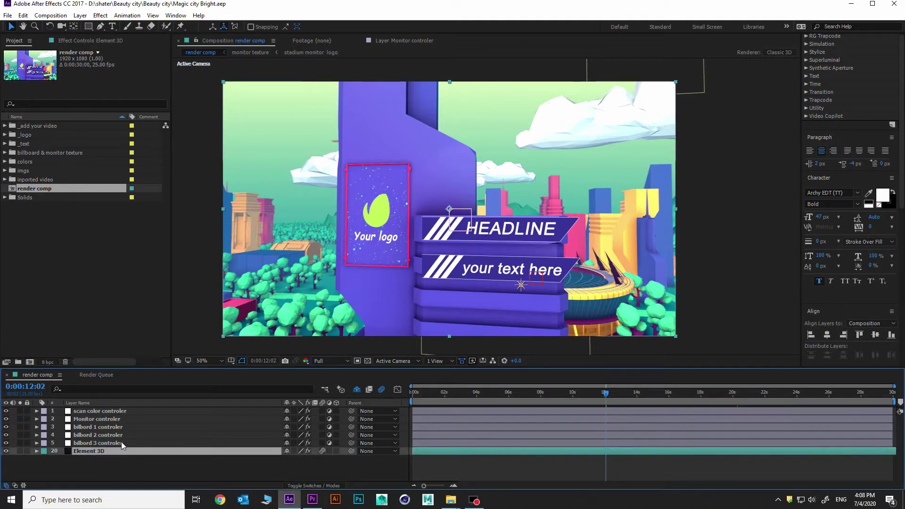
left_click(100, 411)
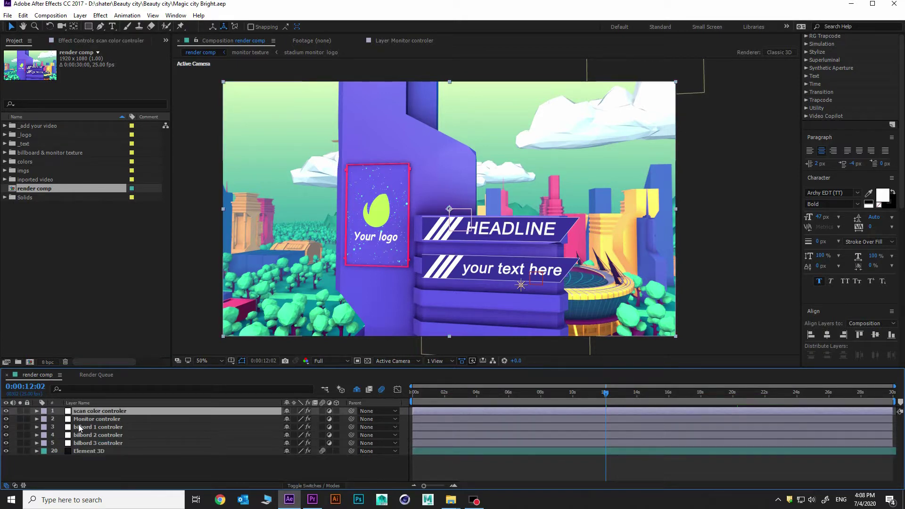
Step: Change the scan color controler's buildings & stadium color from orange to blue
left_click(117, 42)
left_click(137, 417)
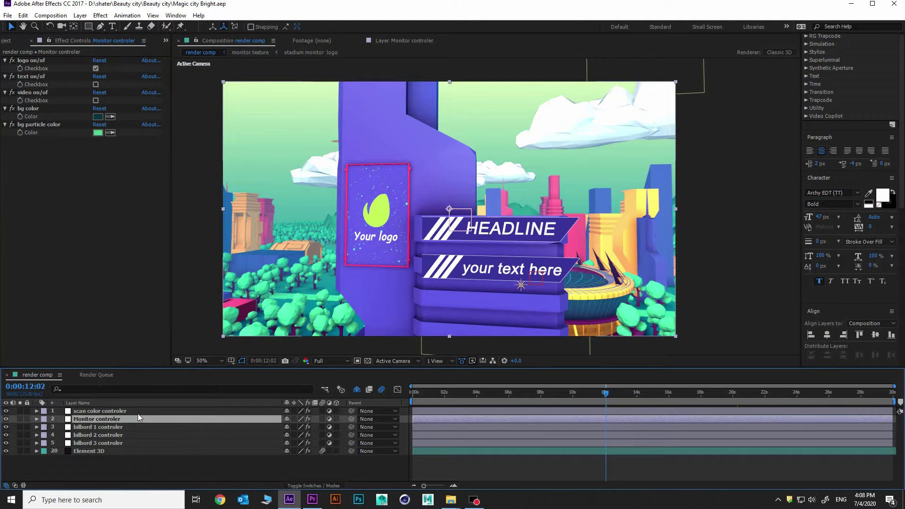
left_click(137, 413)
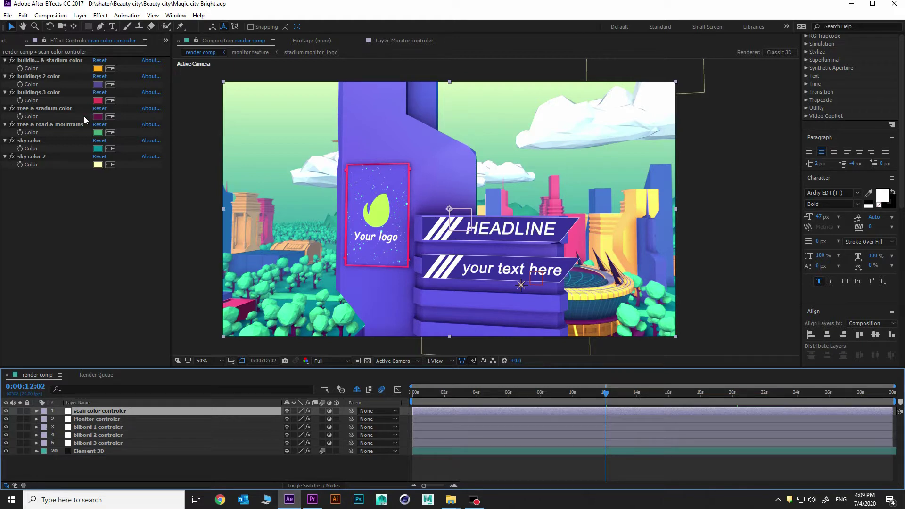
left_click(98, 70)
left_click_drag(143, 128, 143, 75)
left_click(221, 28)
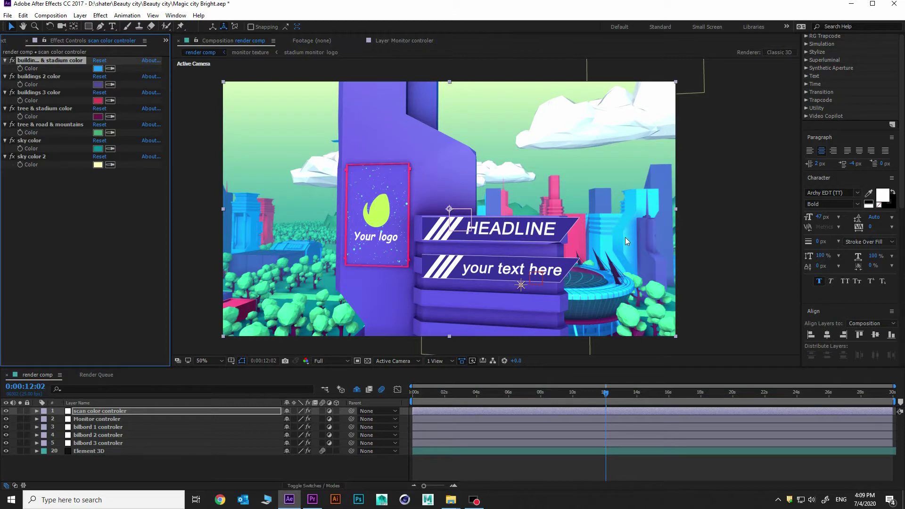
Step: Recolour buildings 2 from purple to green
left_click(97, 84)
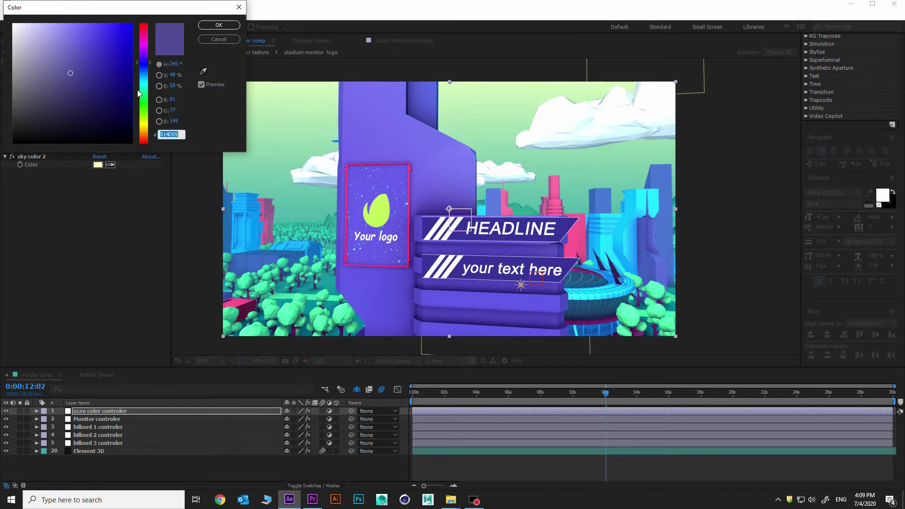
left_click_drag(141, 64, 142, 99)
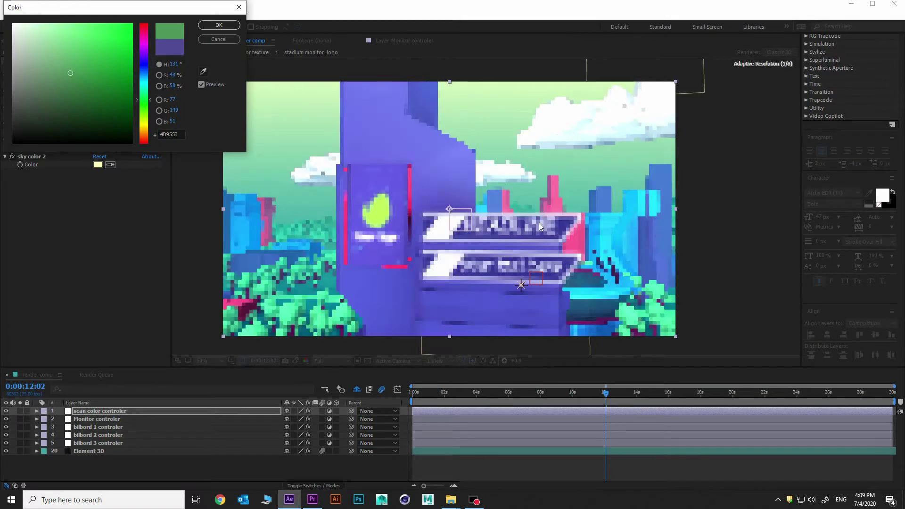
left_click(214, 26)
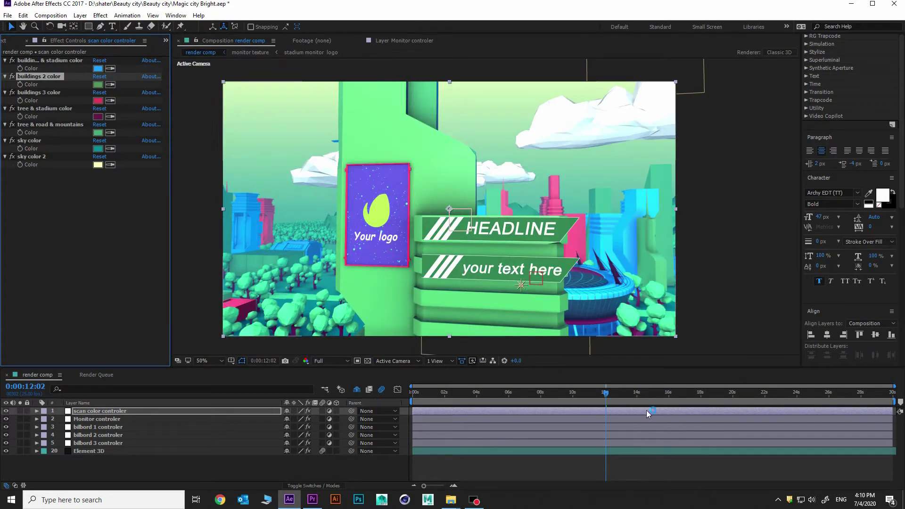
Step: Recolour buildings 3 from red to orange and check the result at 0:00:11:14
left_click(98, 100)
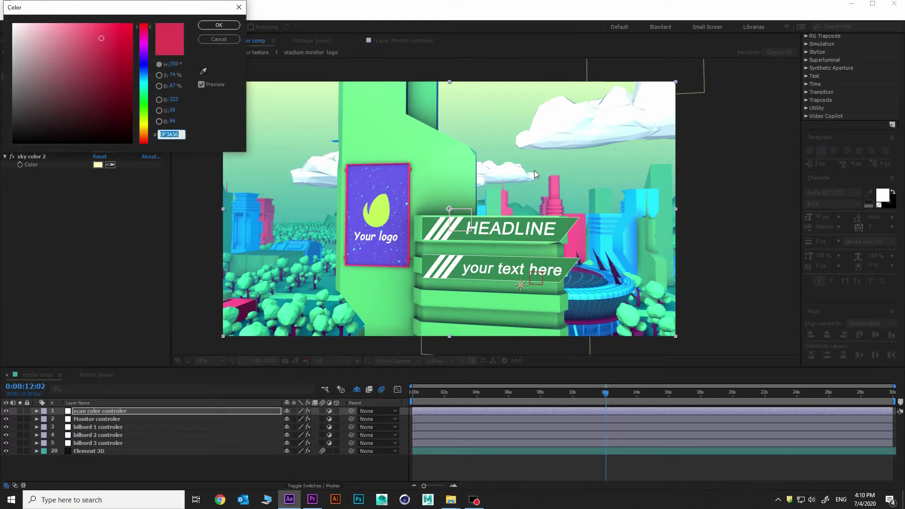
left_click(144, 111)
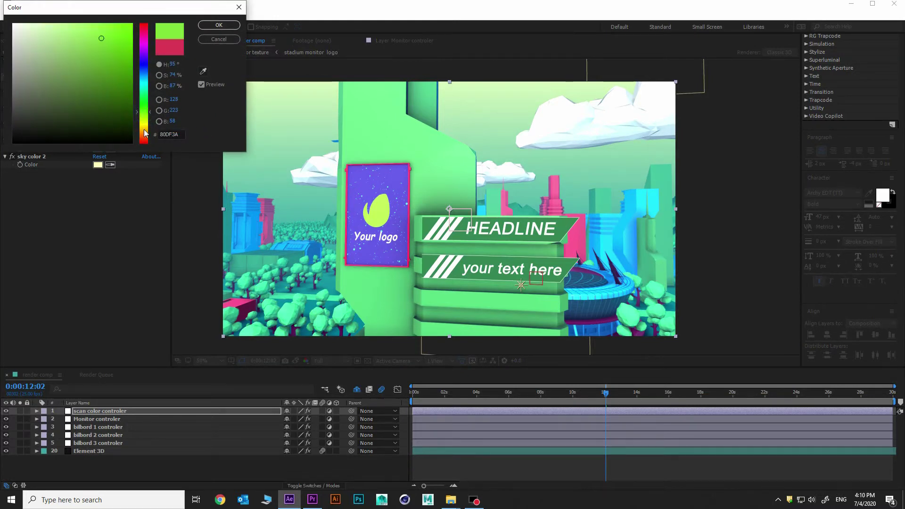
left_click(144, 133)
left_click(218, 25)
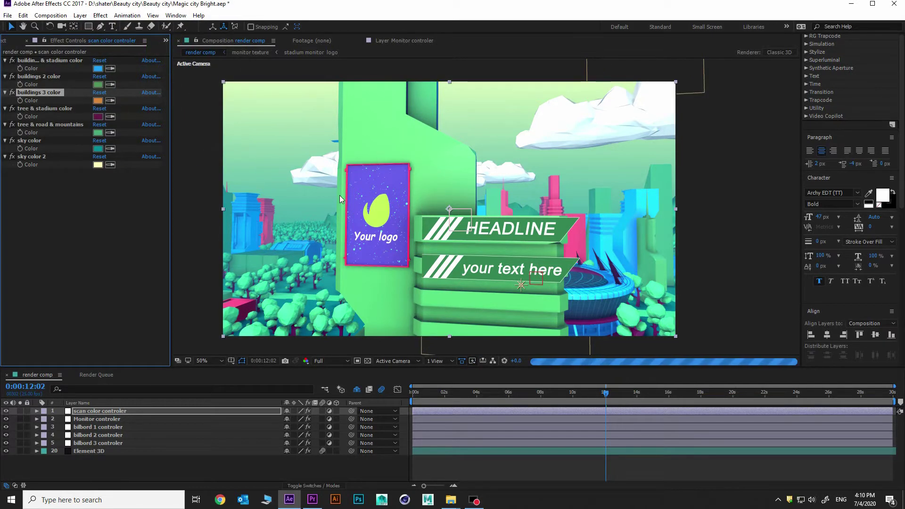
left_click(597, 392)
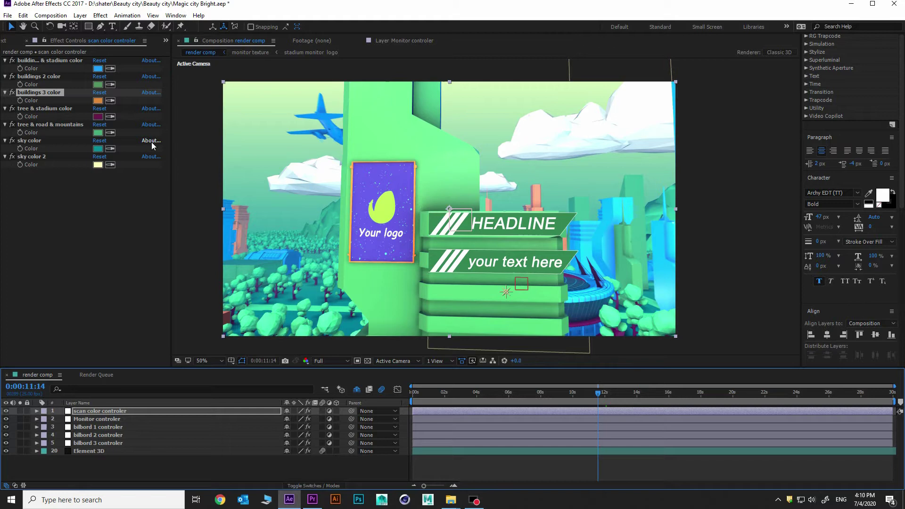
Step: Change the tree, road and mountains colour to a slightly darker blue
left_click(98, 133)
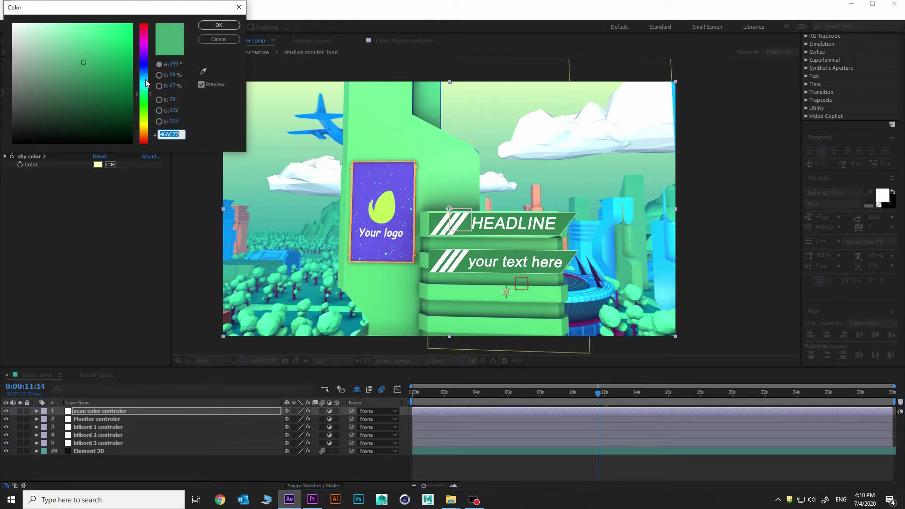
left_click_drag(148, 97, 147, 66)
left_click(219, 25)
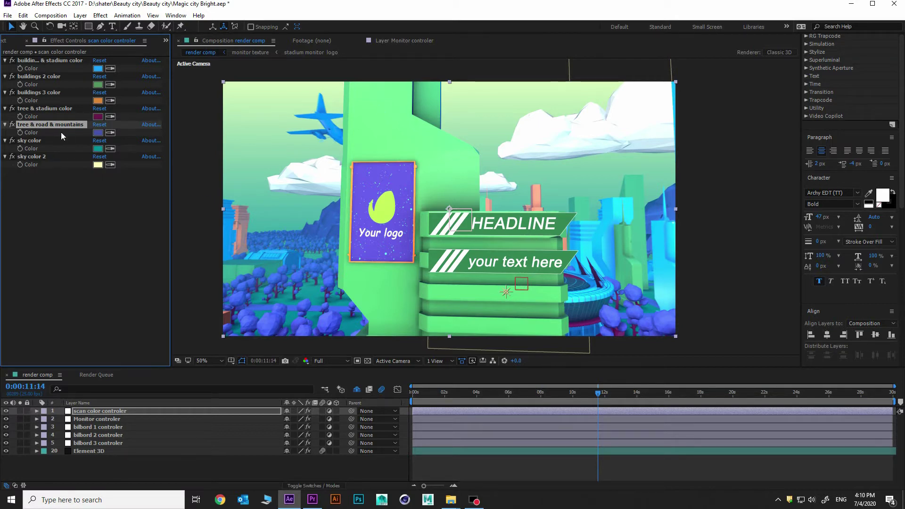
Step: Set the sky colour to yellow and sky color 2 to a pale blue
left_click(98, 148)
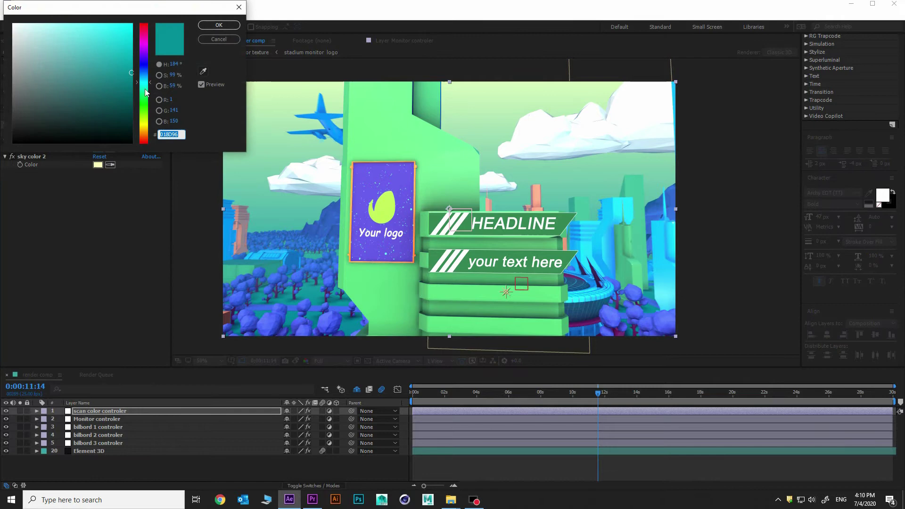
left_click_drag(145, 109, 145, 138)
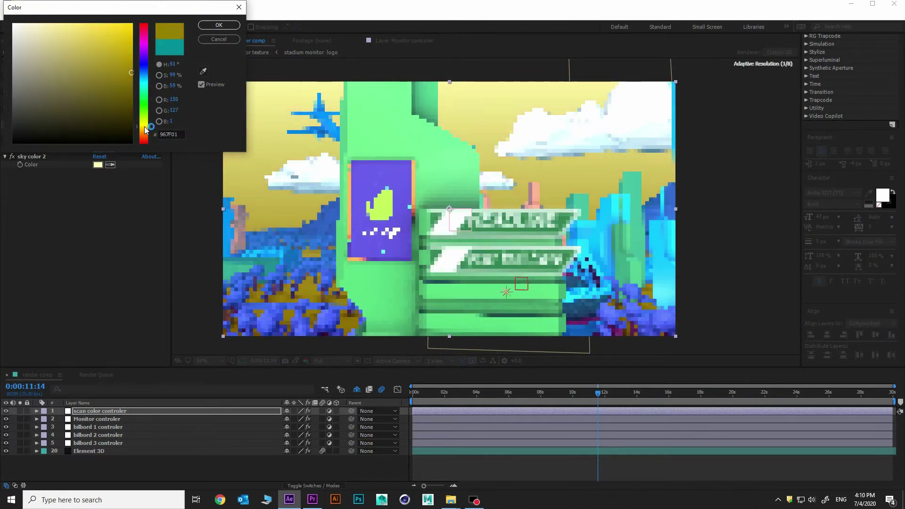
left_click(221, 25)
left_click(98, 165)
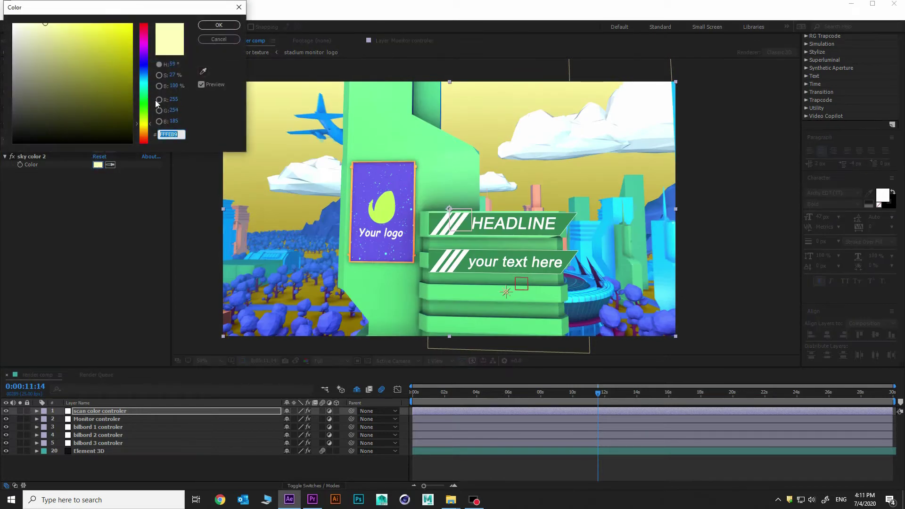
left_click_drag(146, 126, 146, 76)
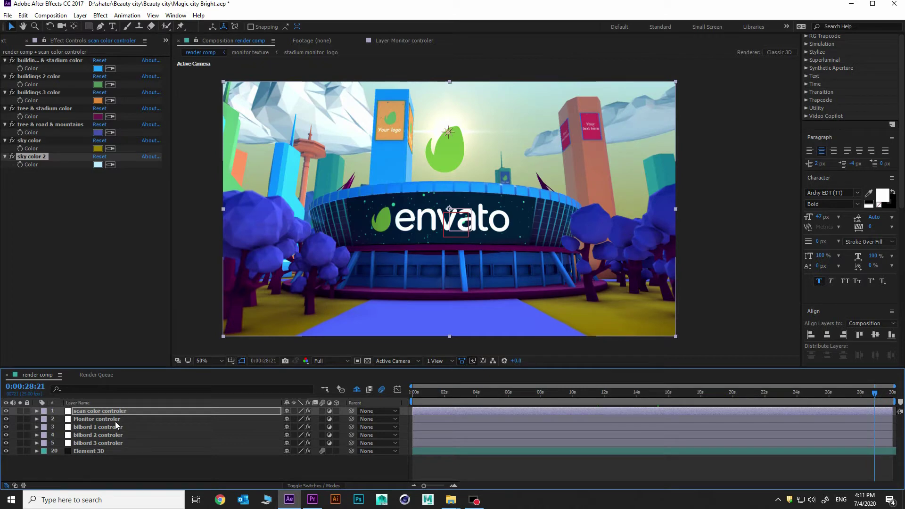
Step: Try the Monitor controler's logo, text and video toggles, leaving only the logo on
left_click(115, 421)
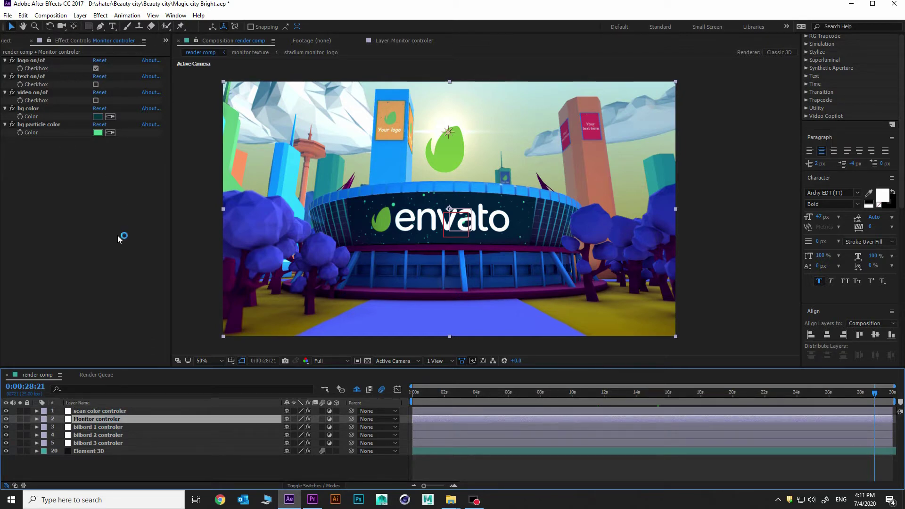
left_click(97, 84)
left_click(96, 68)
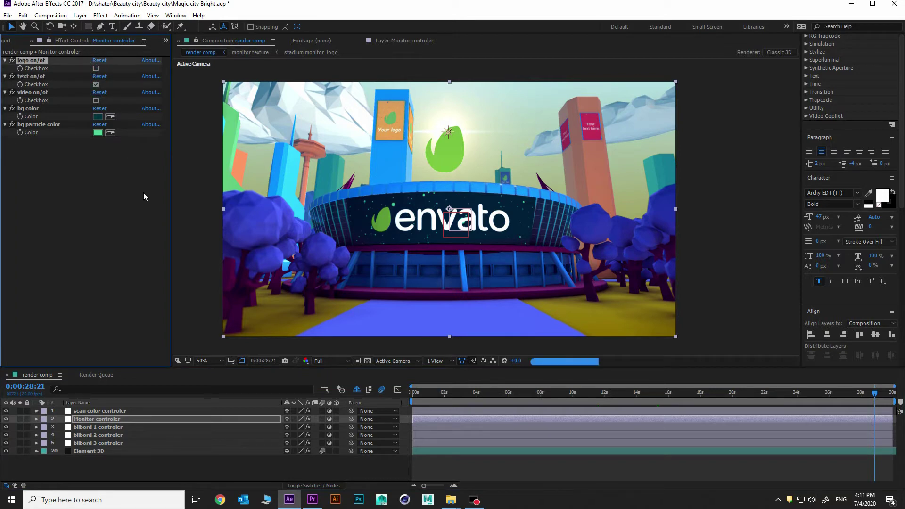
left_click(97, 100)
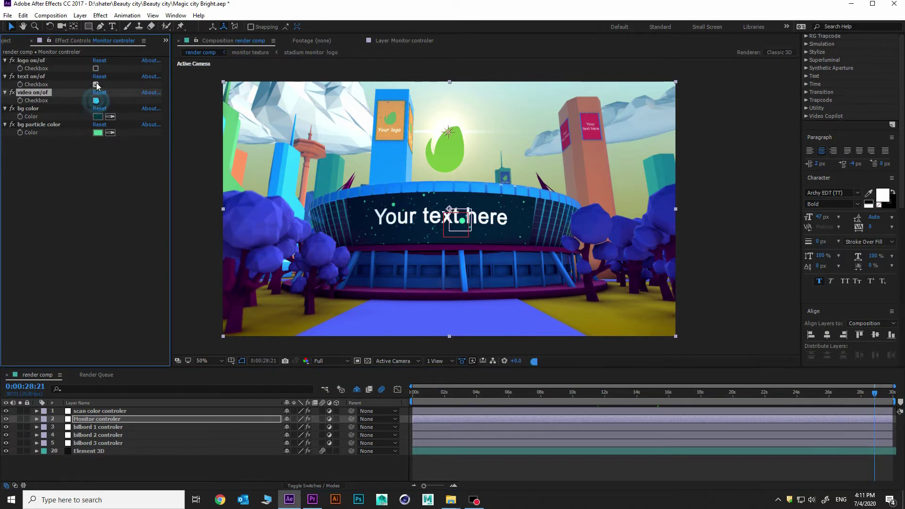
left_click(95, 84)
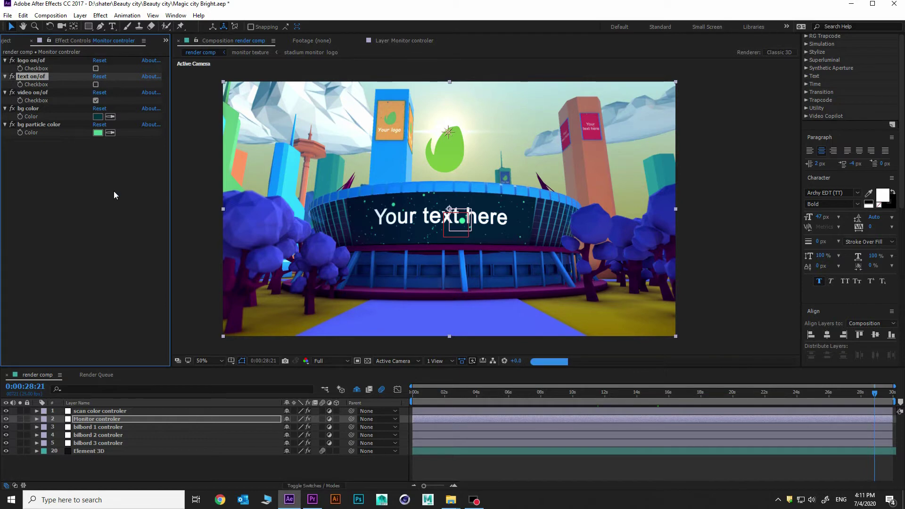
left_click(96, 68)
left_click(97, 101)
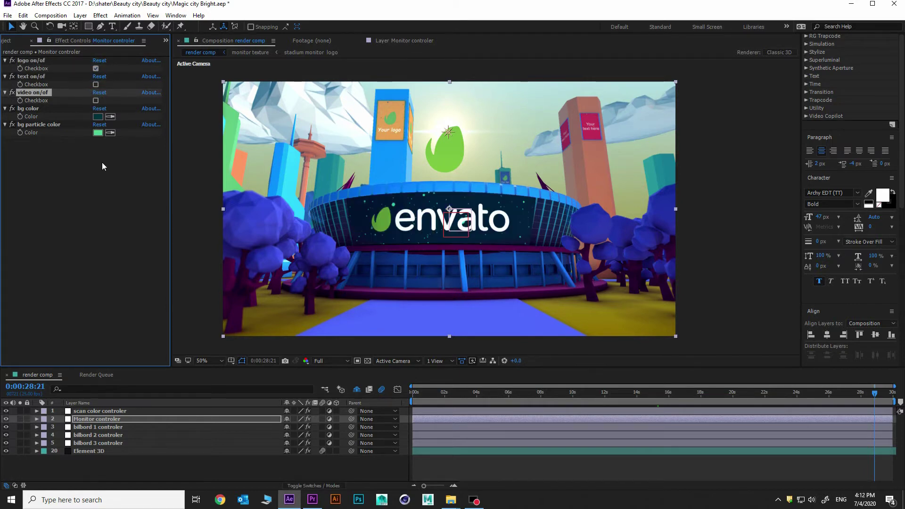
Step: Lighten the monitor bg color and make its bg particle color green 52D14F
left_click(98, 116)
left_click(85, 112)
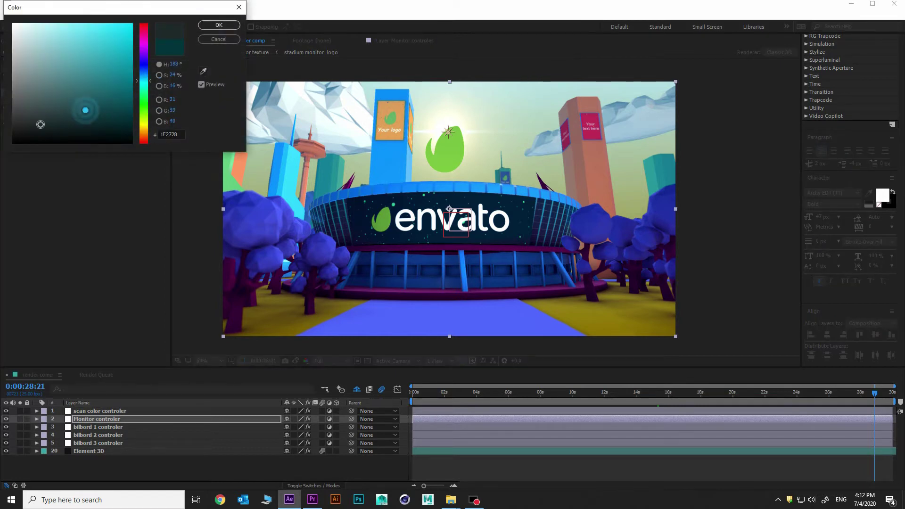
left_click(218, 25)
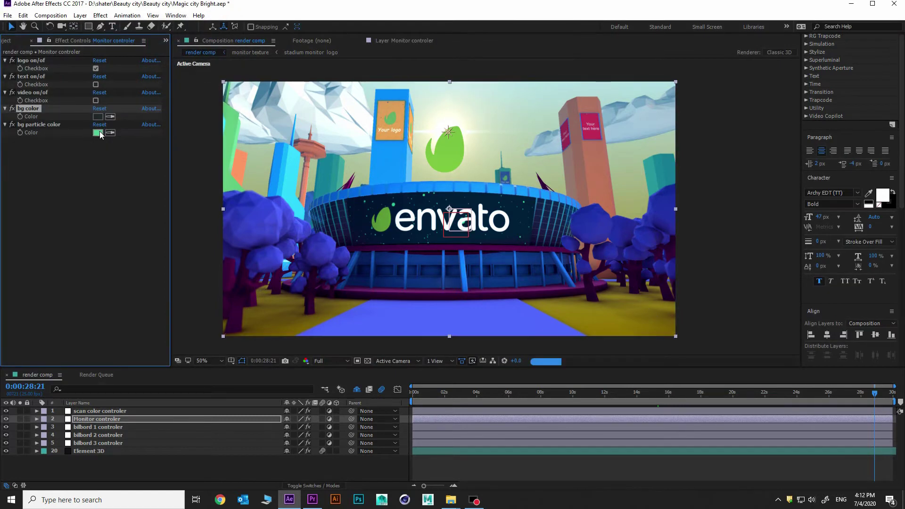
left_click(98, 132)
left_click(143, 104)
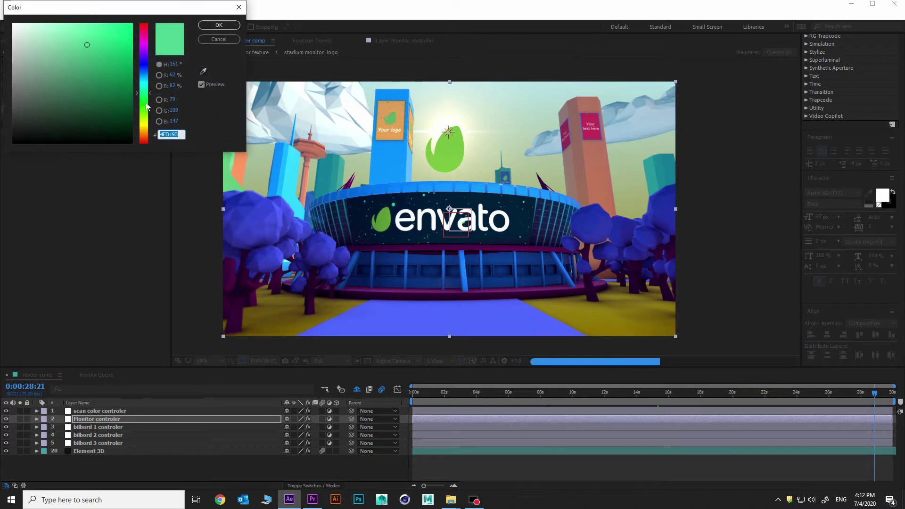
left_click(218, 25)
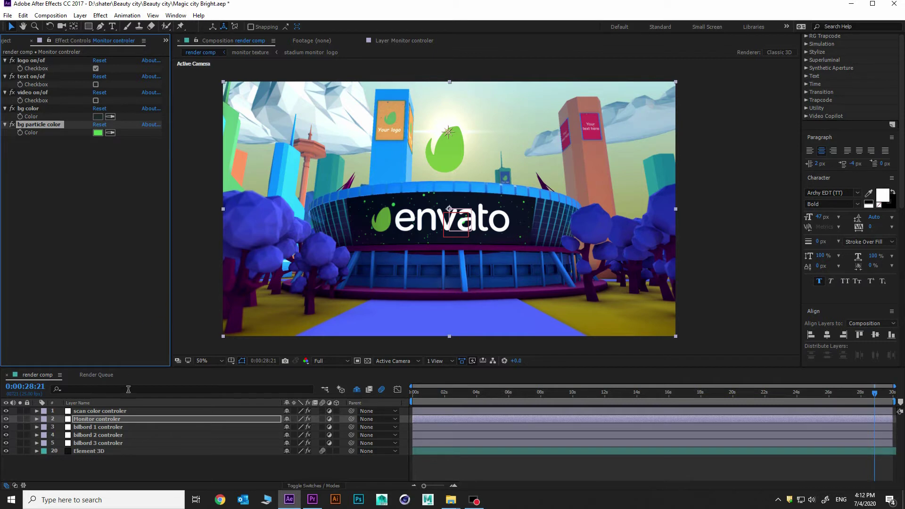
Step: Look over the three billboard controllers' settings, ending on bilbord 1 controler
left_click(137, 426)
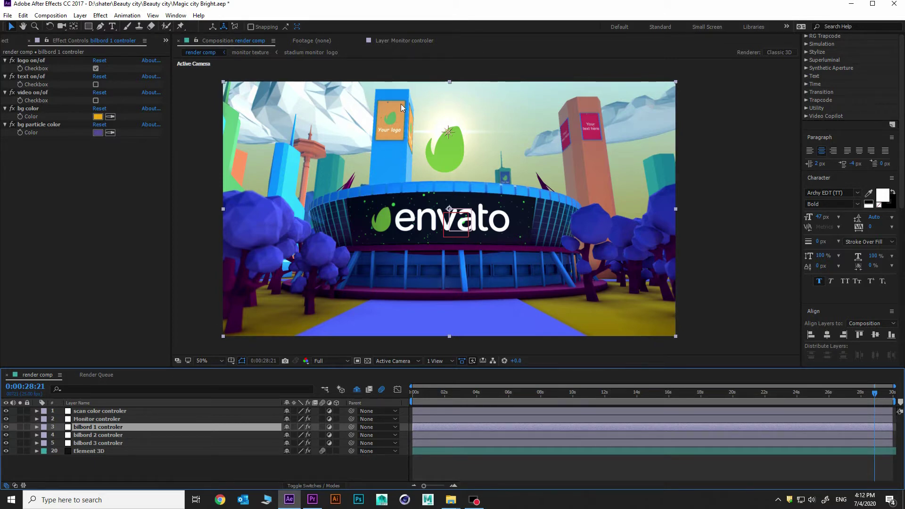
left_click(114, 434)
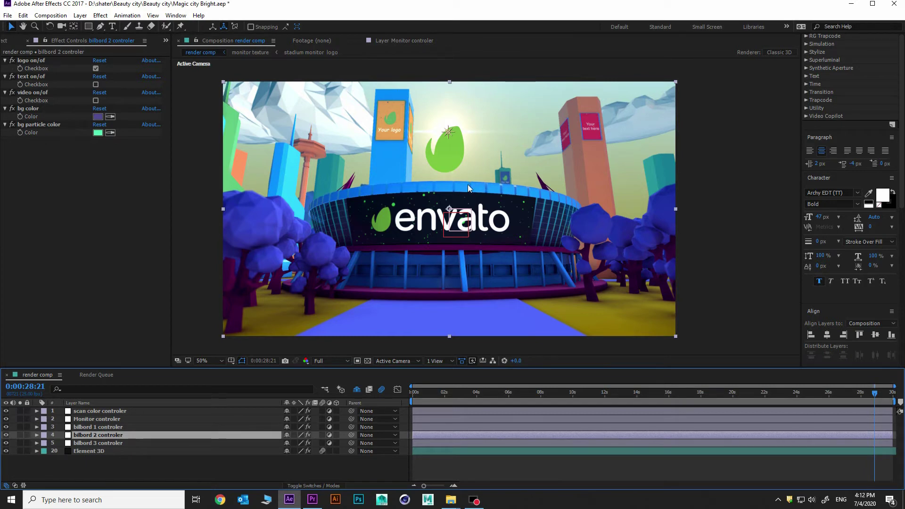
left_click(118, 443)
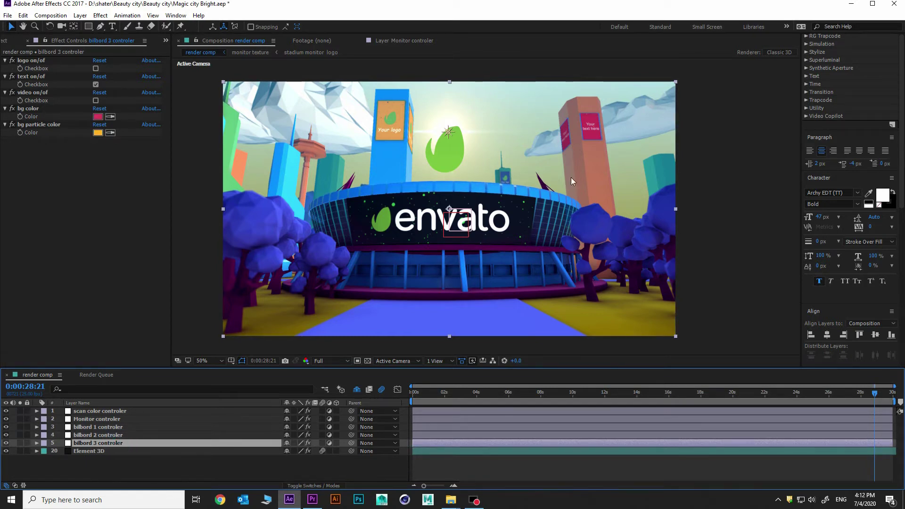
left_click(123, 425)
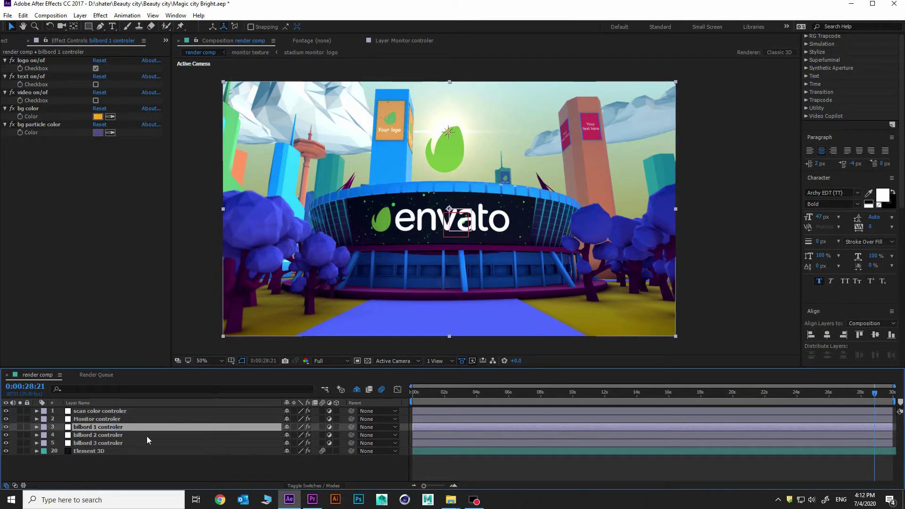
Step: At 0:00:04:11, switch the first billboard from its logo to the 'Your text here' text
left_click(508, 399)
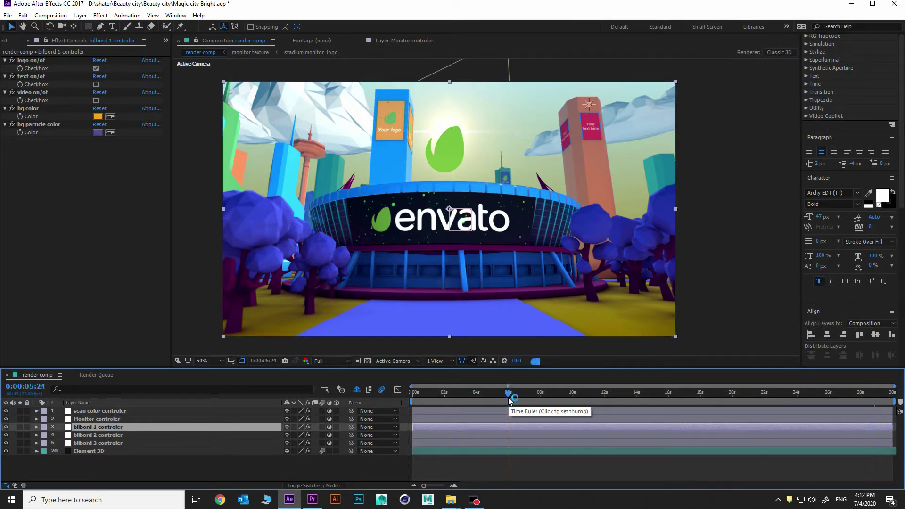
left_click_drag(508, 399, 484, 398)
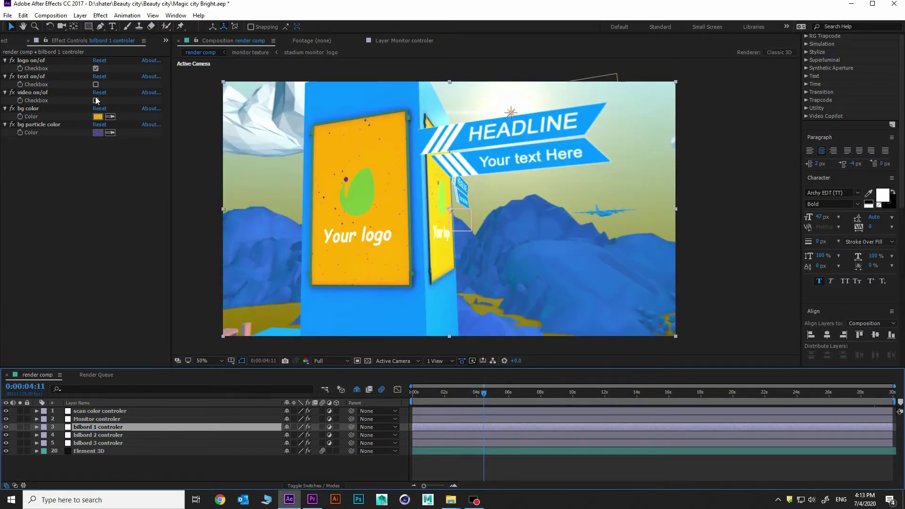
left_click(96, 84)
left_click(96, 69)
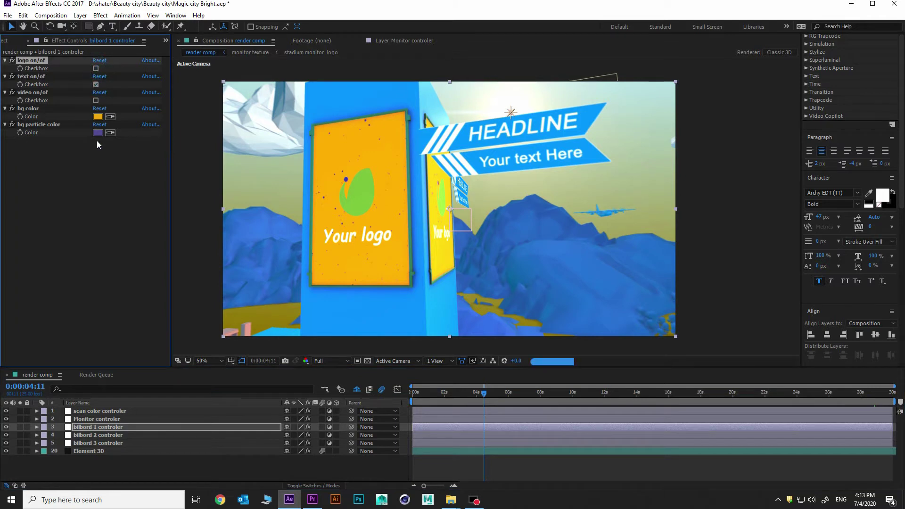
left_click(97, 116)
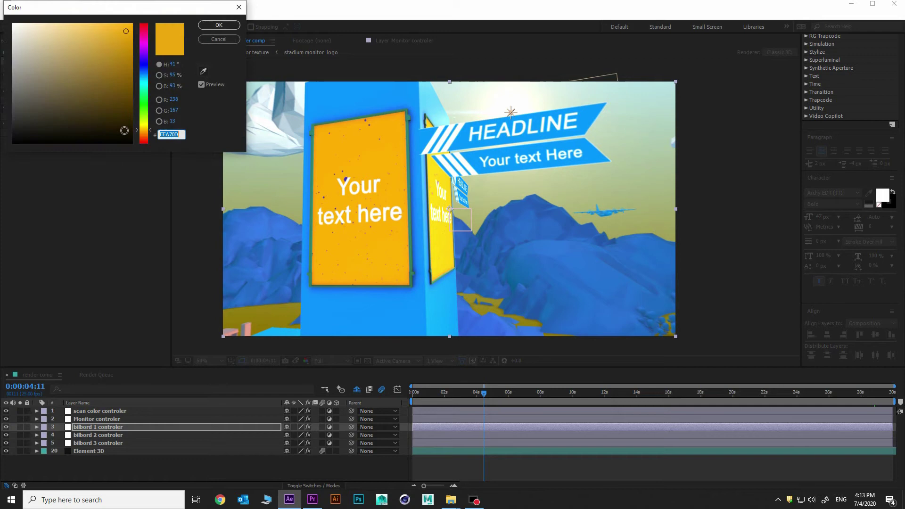
Step: Make the first billboard's background red and its particles green 4D9557
left_click_drag(144, 131, 147, 32)
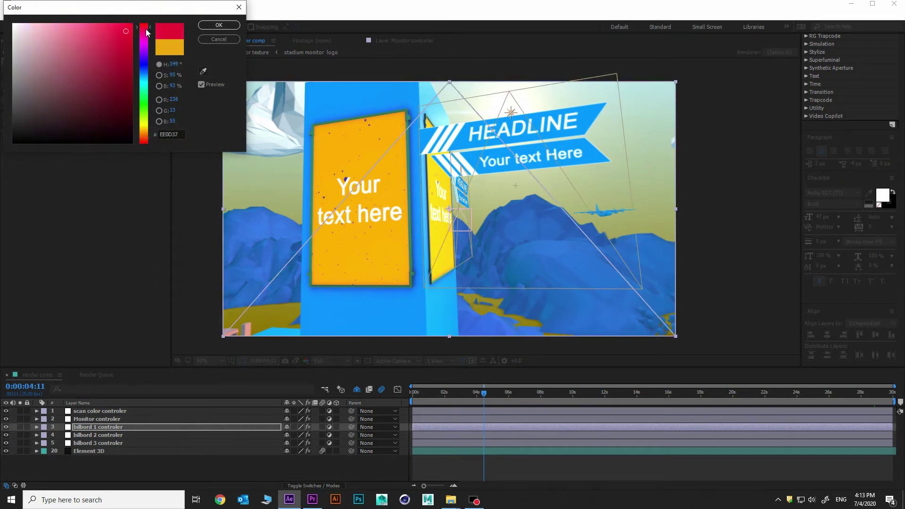
left_click(218, 25)
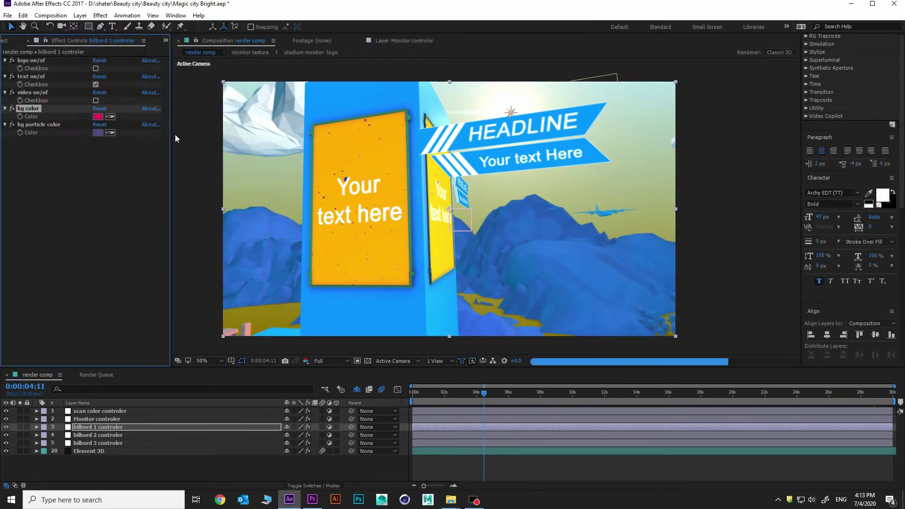
left_click(98, 133)
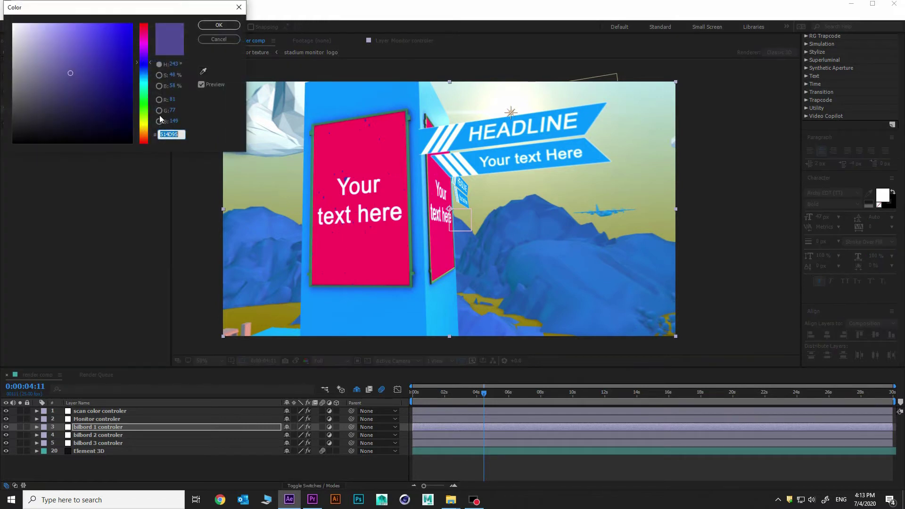
left_click_drag(144, 85, 144, 100)
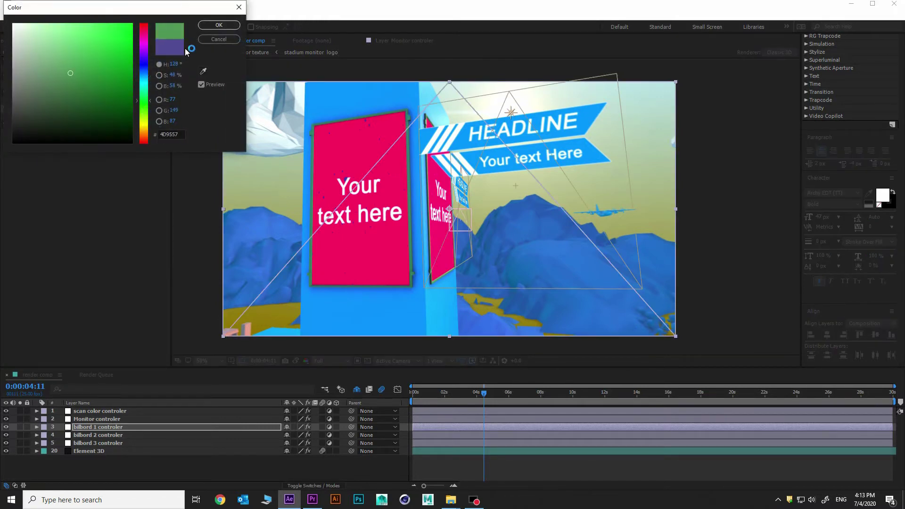
left_click(218, 25)
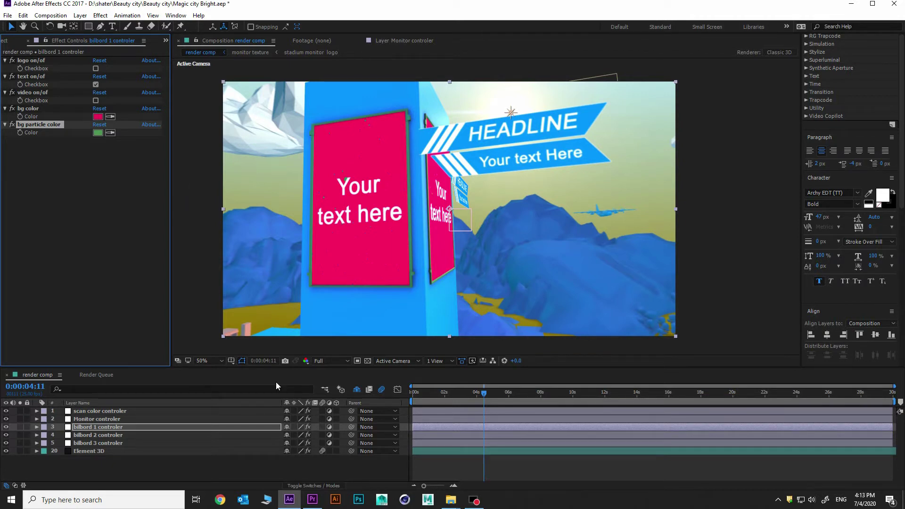
left_click(151, 435)
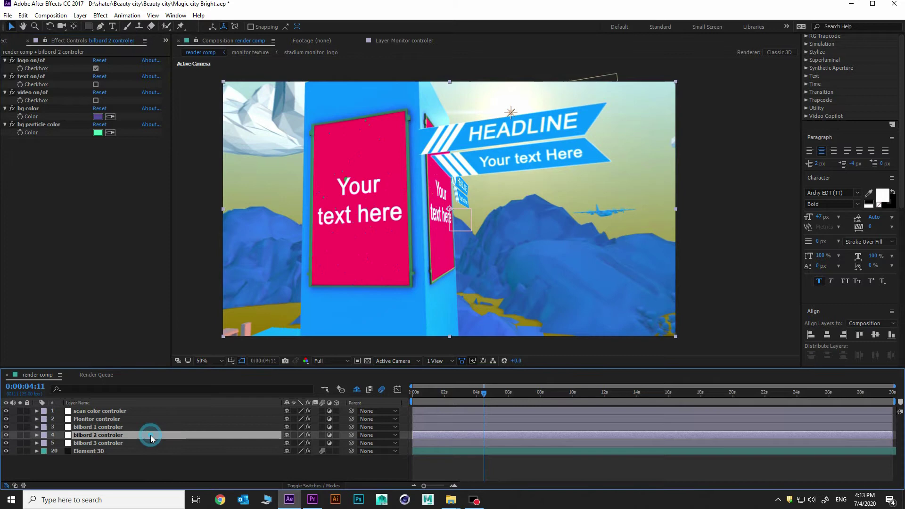
left_click(139, 443)
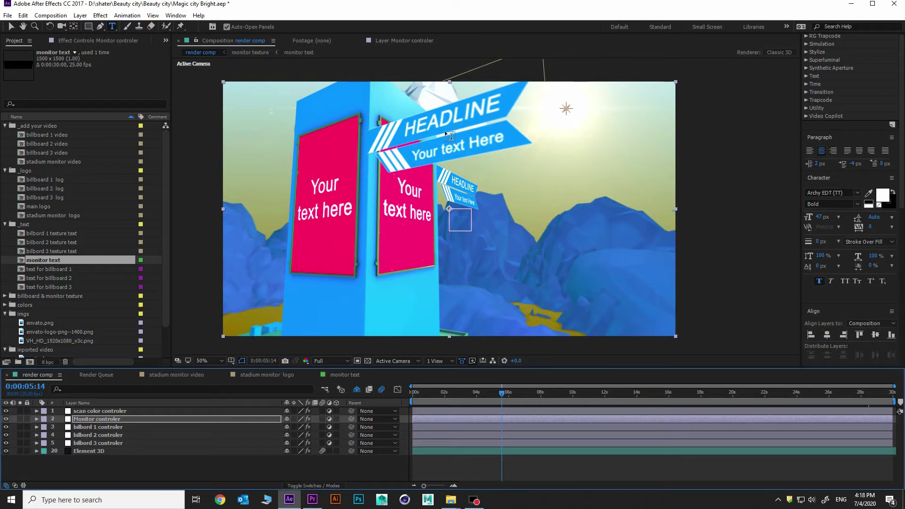
Step: Open the bilbord 1 texture text comp and select its placeholder text
left_click(55, 269)
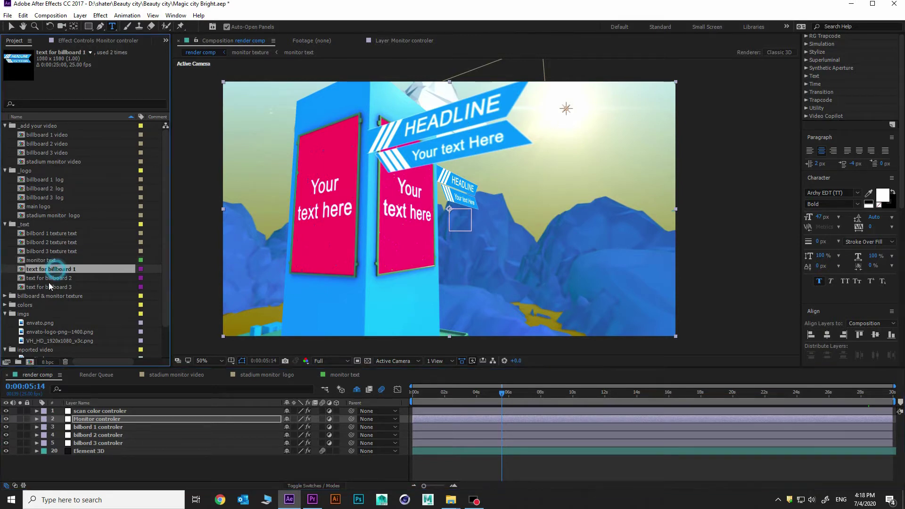
left_click(30, 233)
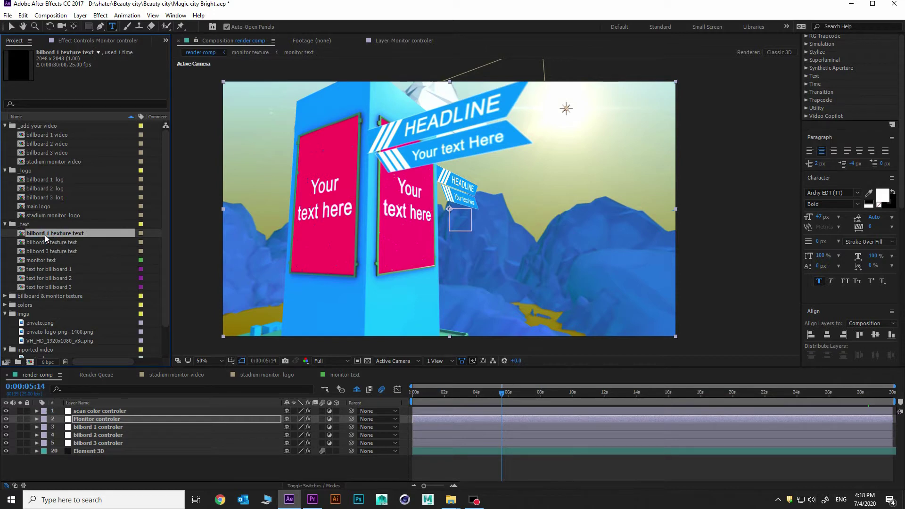
double_click(87, 236)
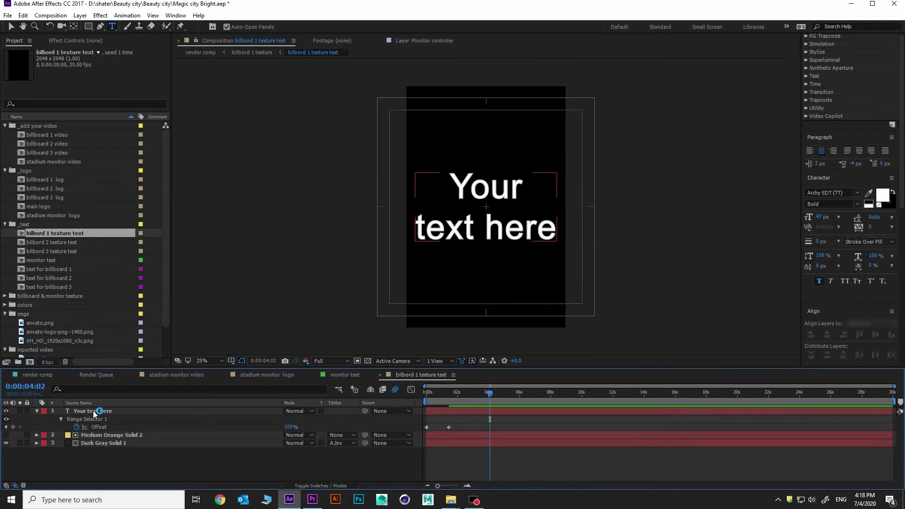
double_click(94, 412)
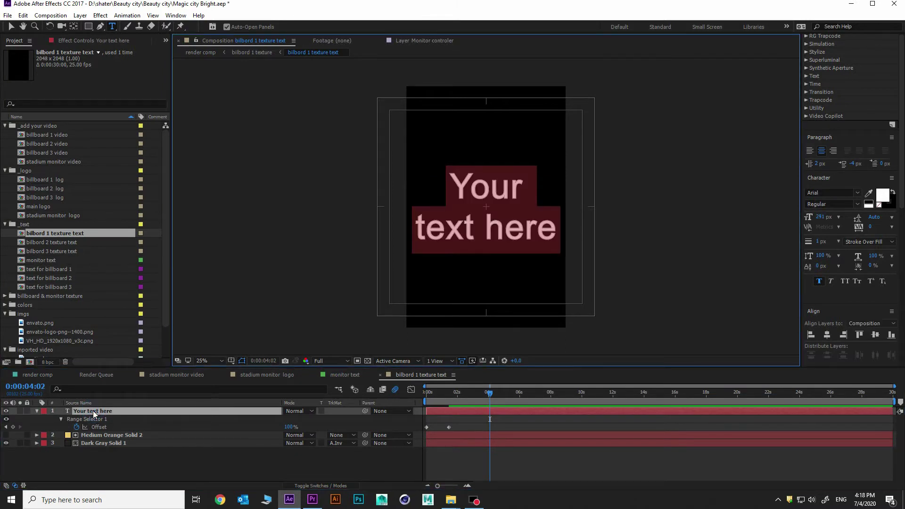
Step: Retype the text as 'Element' and '3D' on two lines, then go back to render
type("rlr")
key("BackSpace")
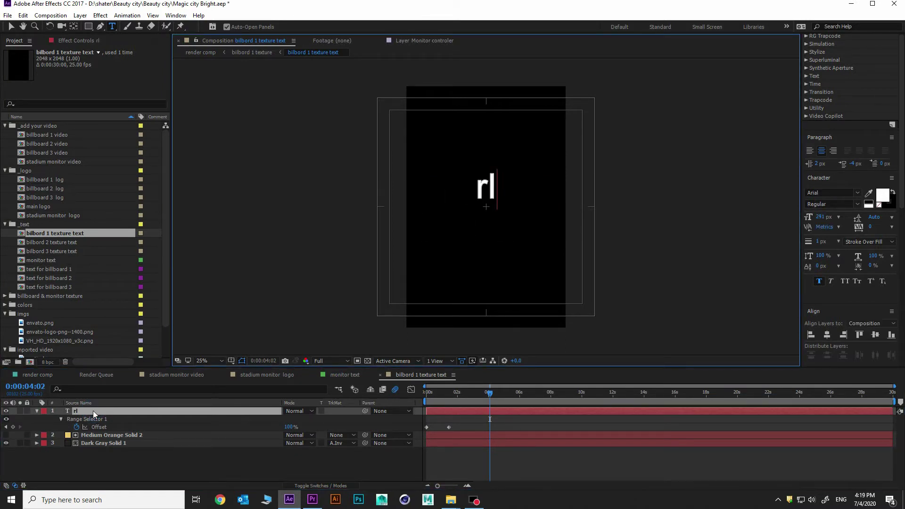
key("BackSpace")
key("BackSpace")
type("element")
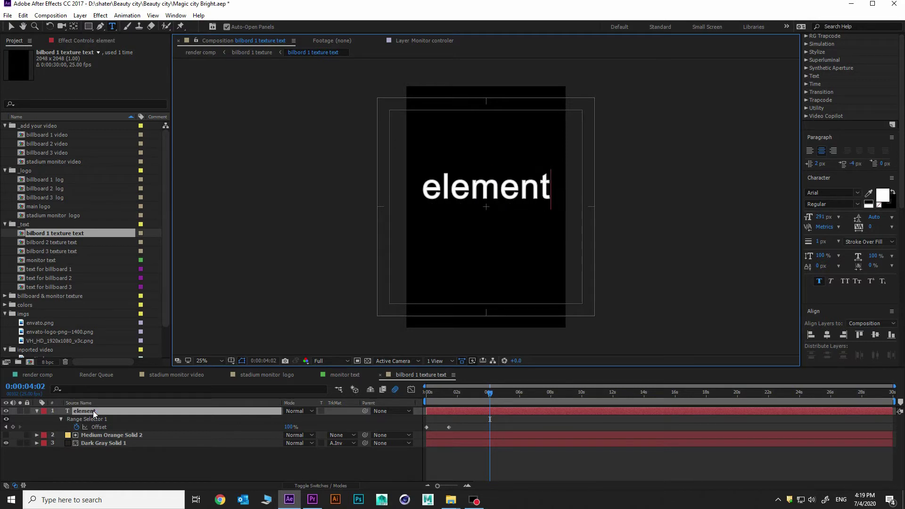
key("Left")
key("Home")
key("shift+Right")
type("E")
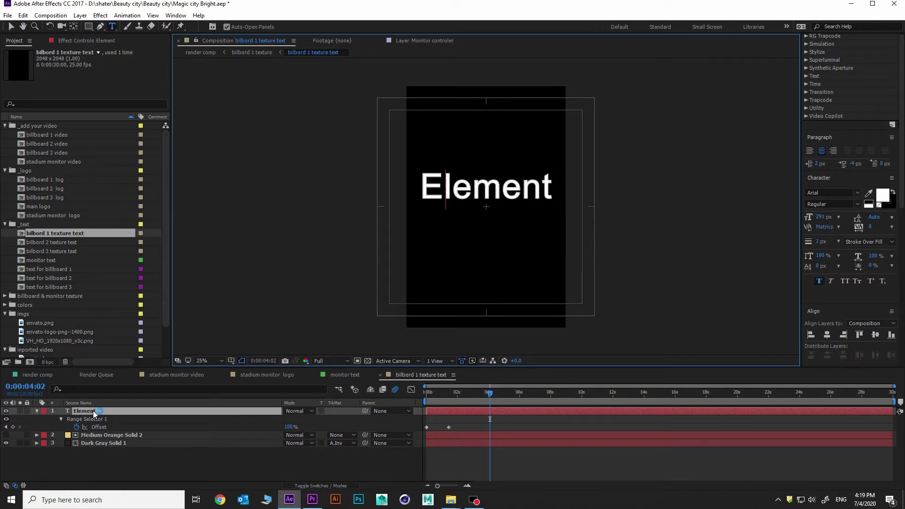
key("End")
key("Return")
type("3D")
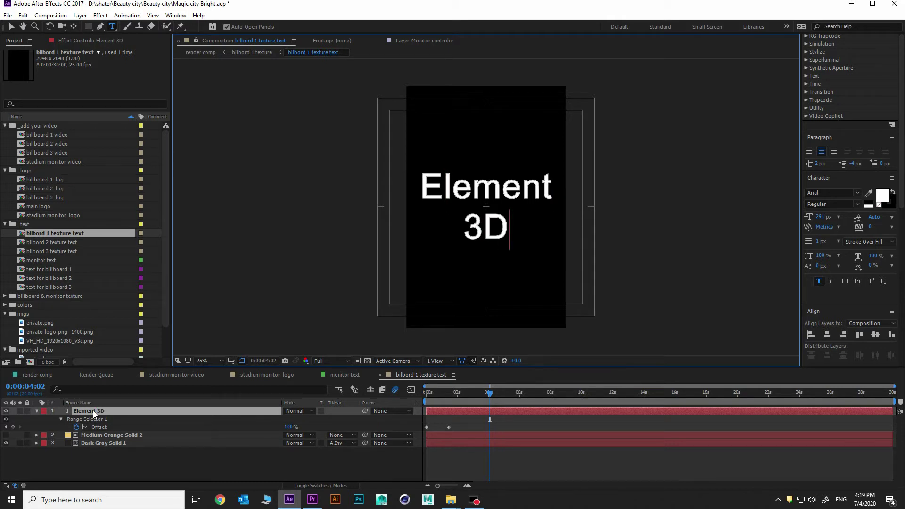
left_click(37, 374)
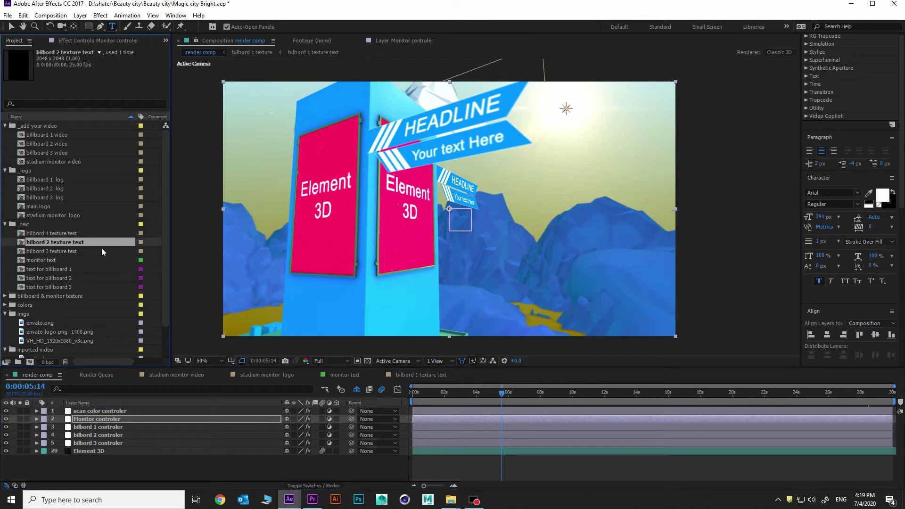
Step: In text for billboard 1, change the subtitle to 'dfgdfg dfgdf' and HEADLINE to 'dfgdf gdgdfg'
left_click(76, 270)
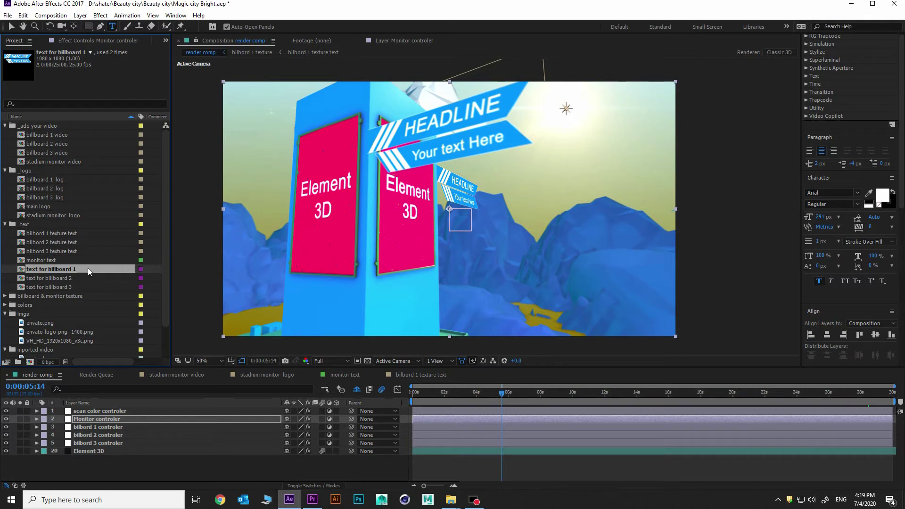
double_click(87, 268)
left_click(127, 413)
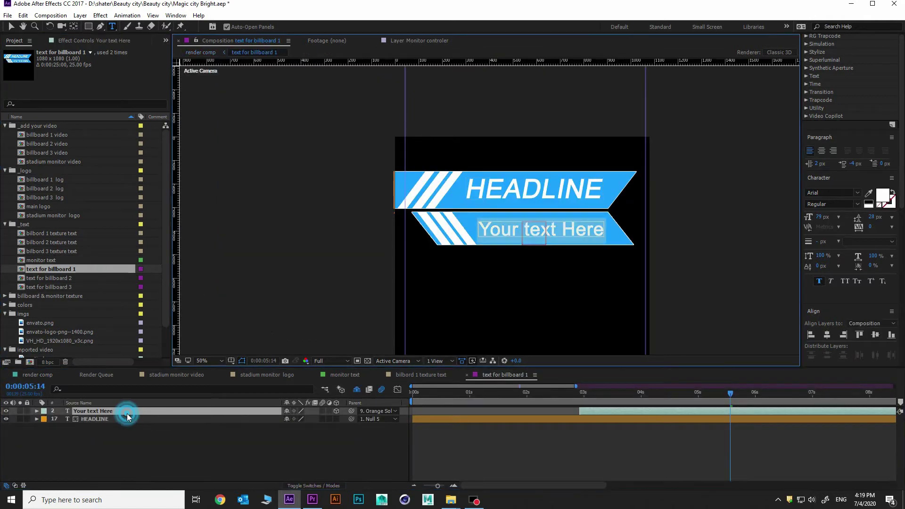
type("dfgdfg")
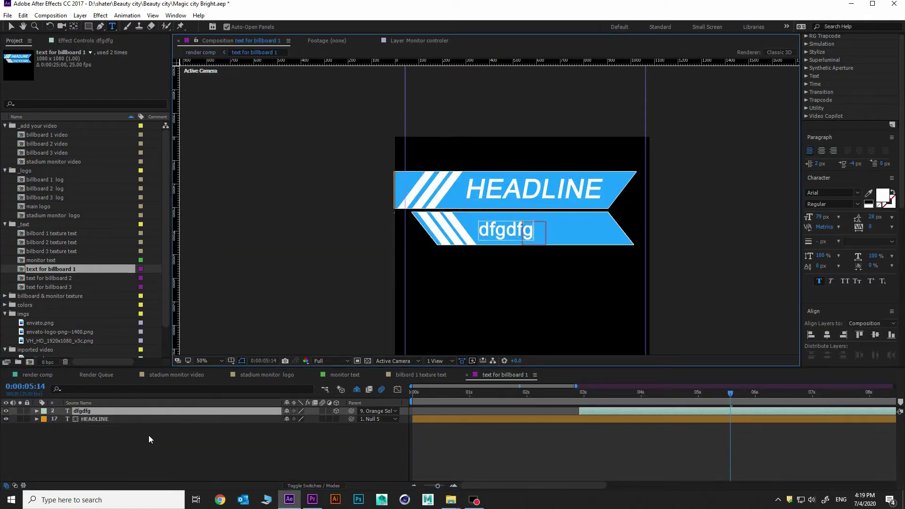
type(" dfgdf")
left_click(142, 415)
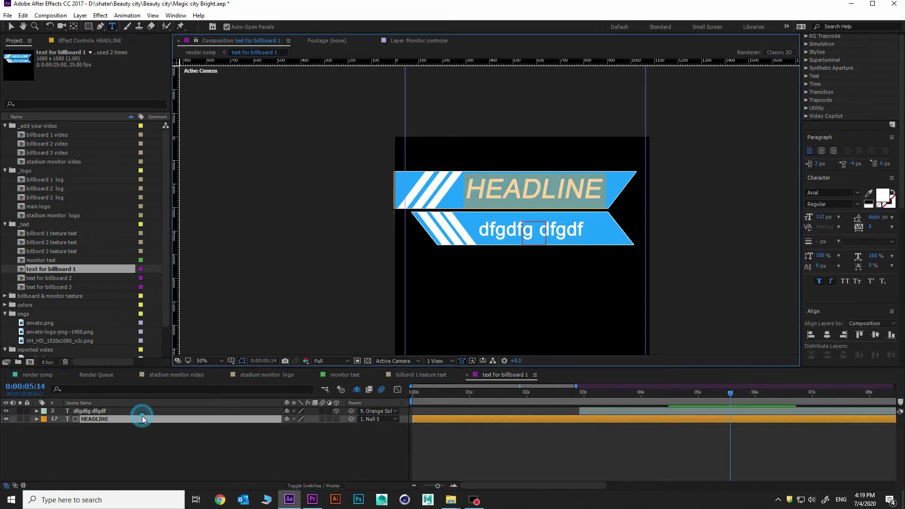
type("dfgdf gdgdfg")
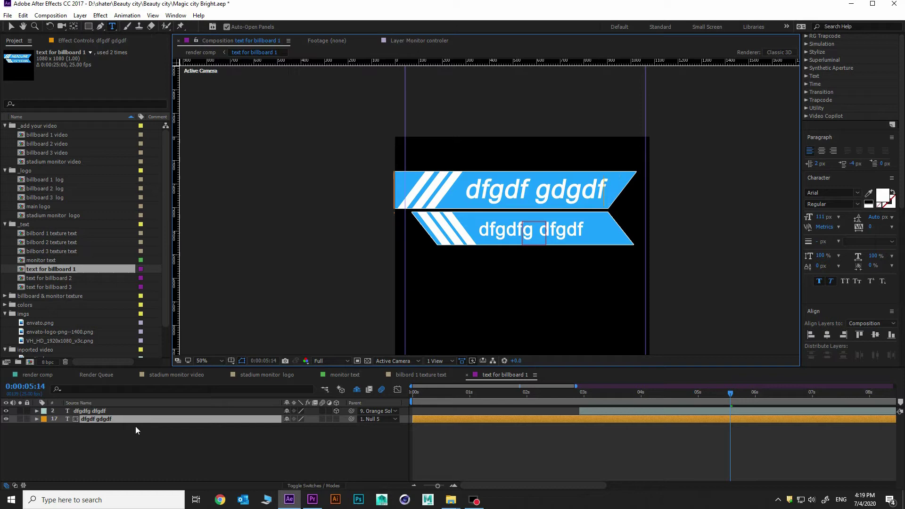
left_click(139, 447)
left_click(35, 375)
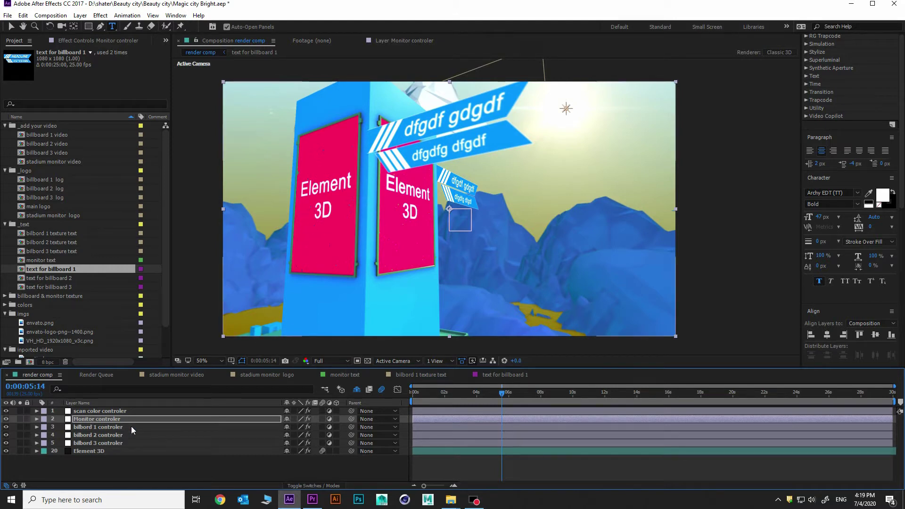
Step: On the bilbord 1 controler, turn video on/of on and text on/of off
left_click(131, 426)
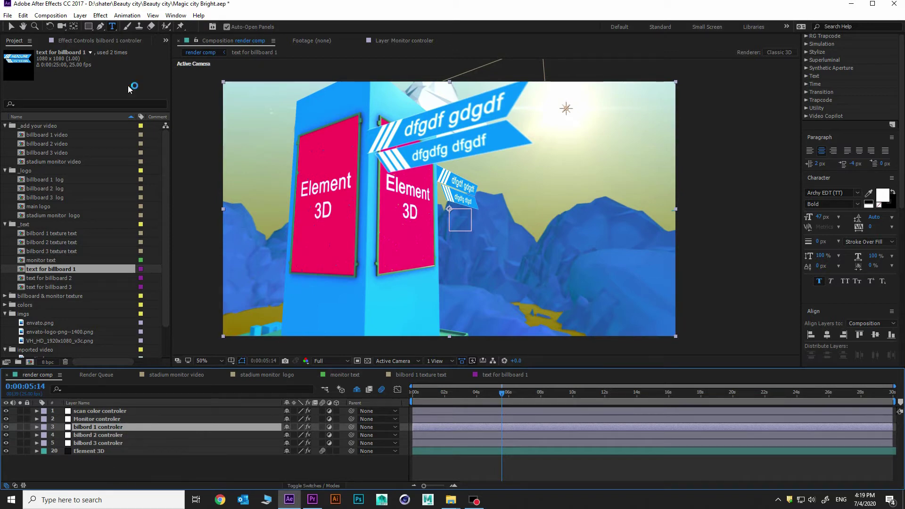
left_click(101, 42)
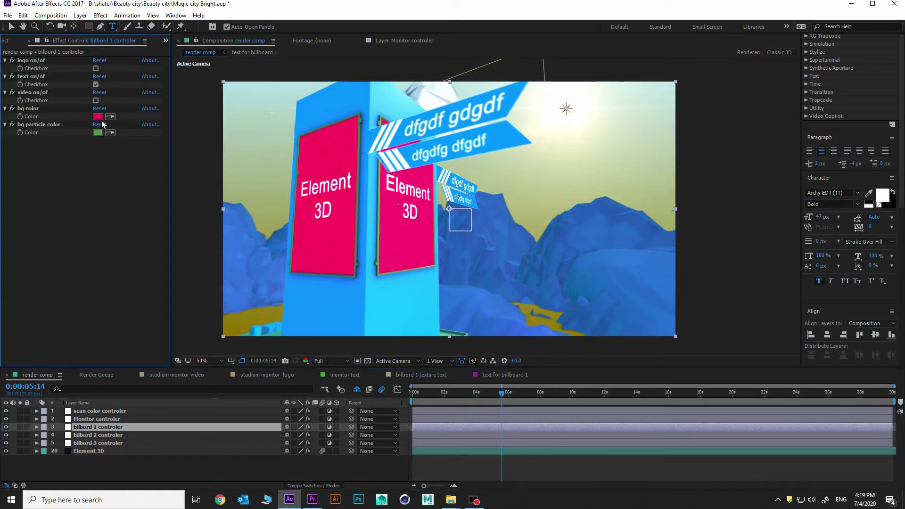
left_click(97, 101)
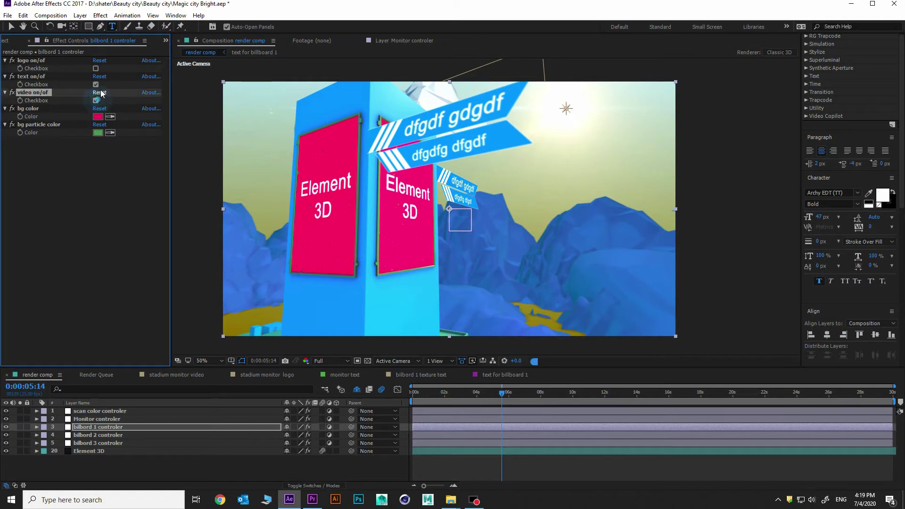
left_click(96, 85)
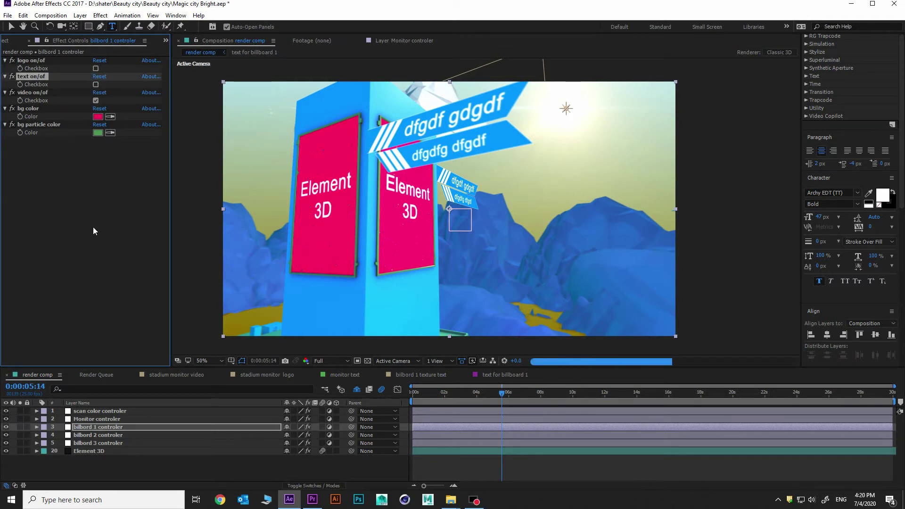
Step: Bring back the Project panel and select the billboard 1 video composition
left_click(165, 41)
left_click(165, 41)
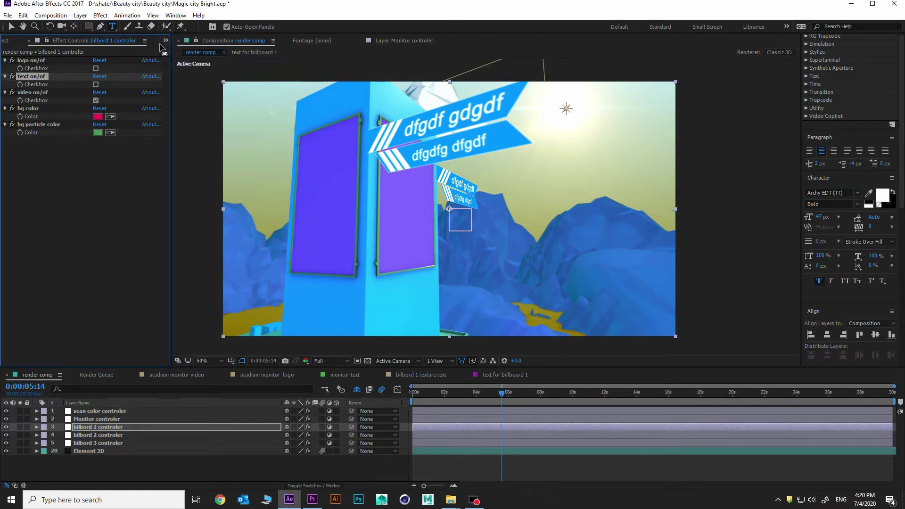
left_click(166, 41)
left_click(198, 52)
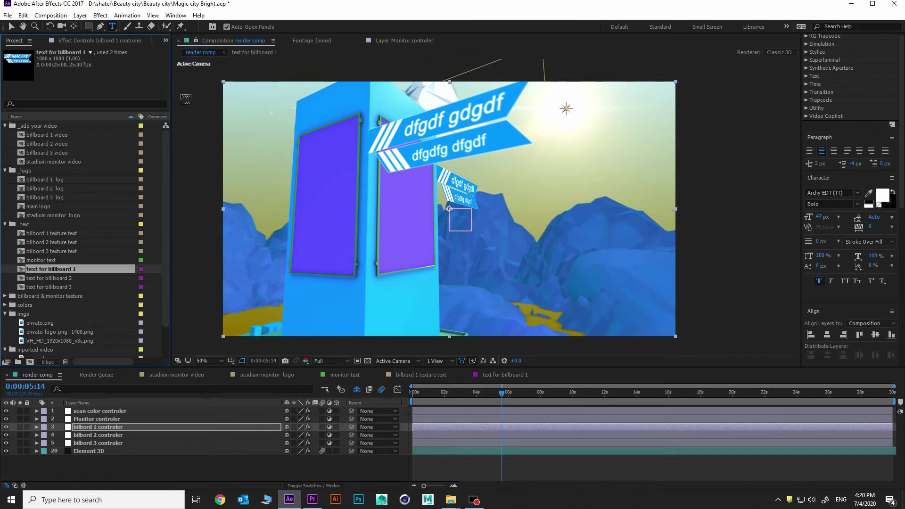
left_click(51, 135)
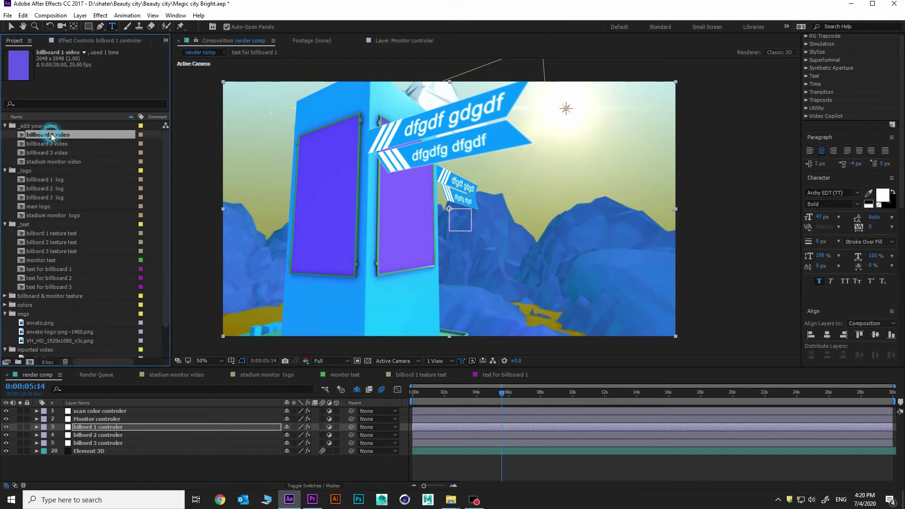
Step: Add pre.mp4 to the billboard 1 video comp below the top two layers, with its audio muted
double_click(84, 136)
scroll(80, 328, "down", 2)
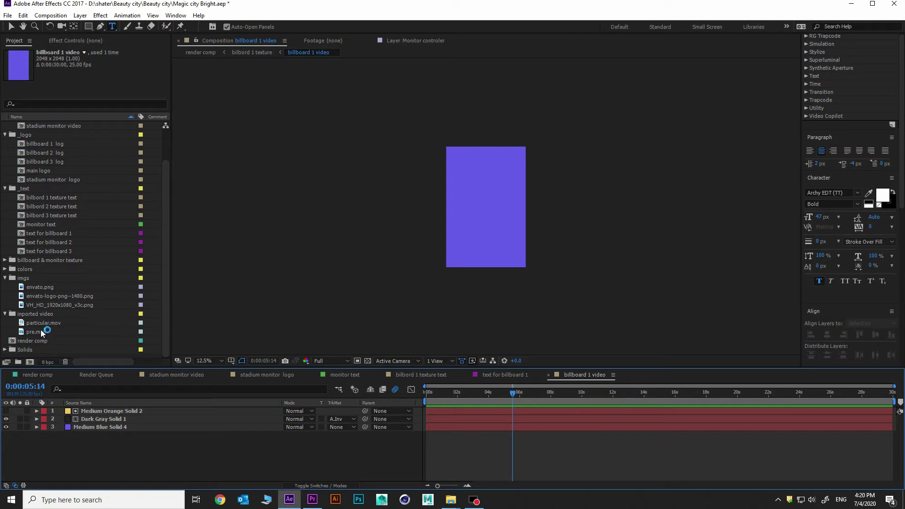
left_click(42, 332)
left_click_drag(45, 336, 40, 428)
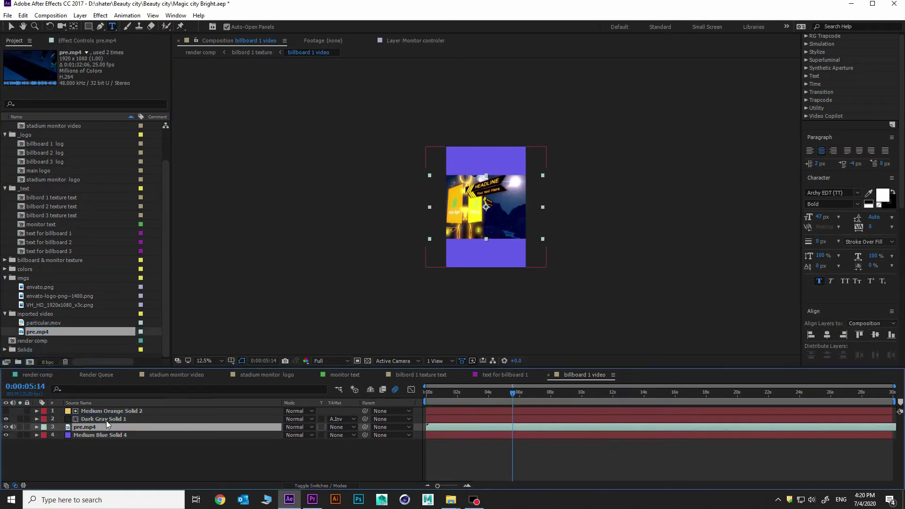
left_click(13, 427)
Step: Scale pre.mp4 to 200%, shift it earlier, then check the billboards in render comp at 0:00:14:17
left_click(37, 427)
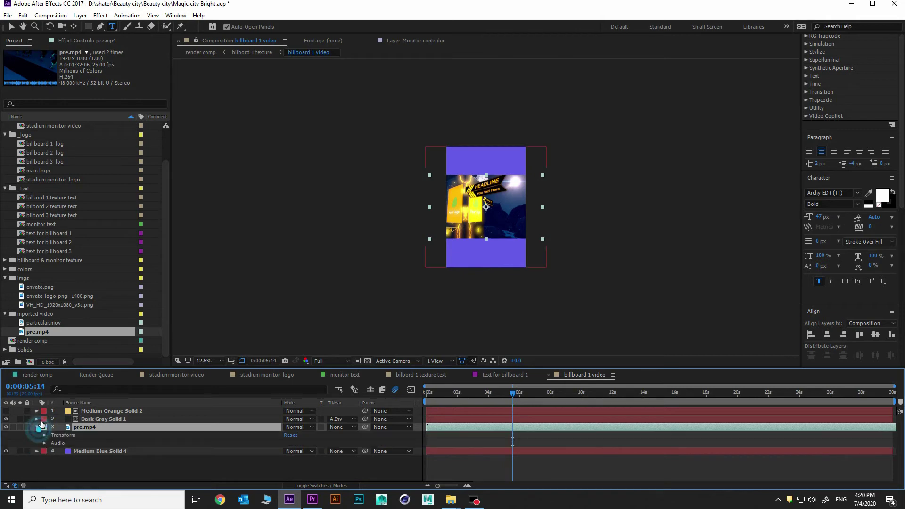
left_click(45, 435)
left_click_drag(311, 461, 372, 472)
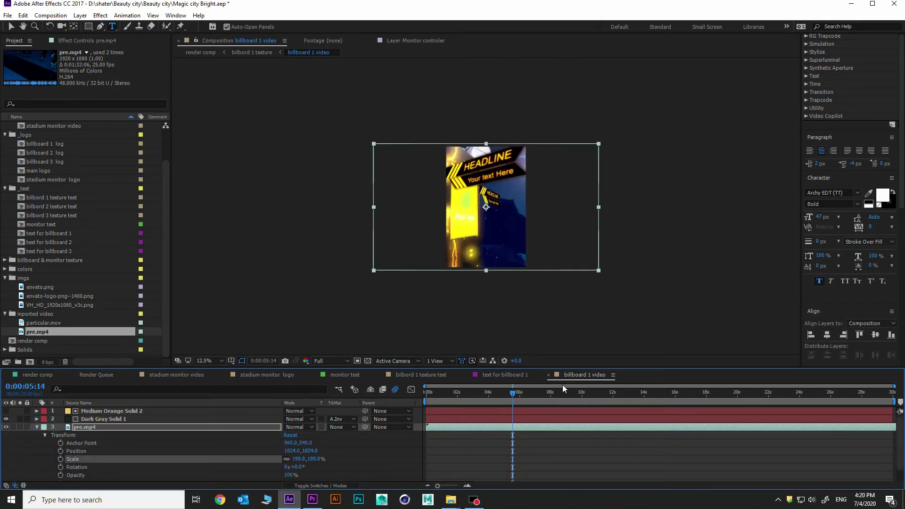
left_click_drag(784, 426, 554, 436)
key("shift+Escape")
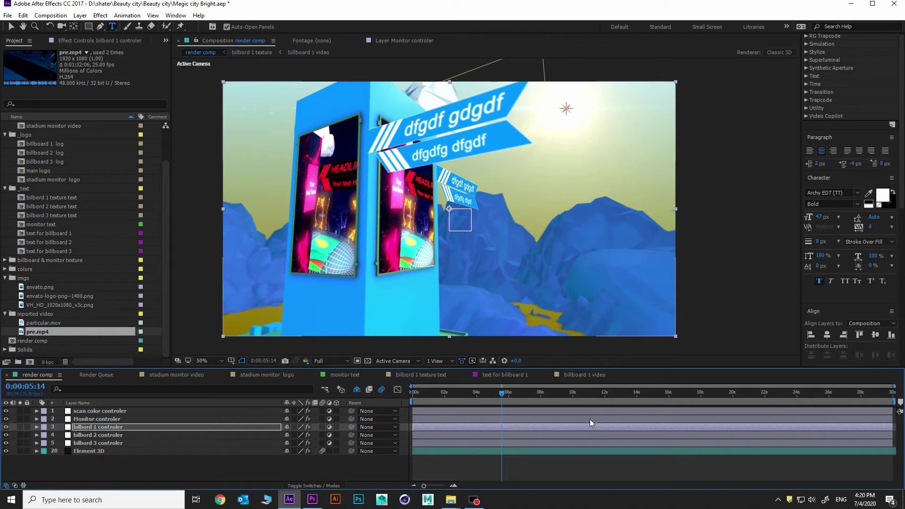
left_click(647, 397)
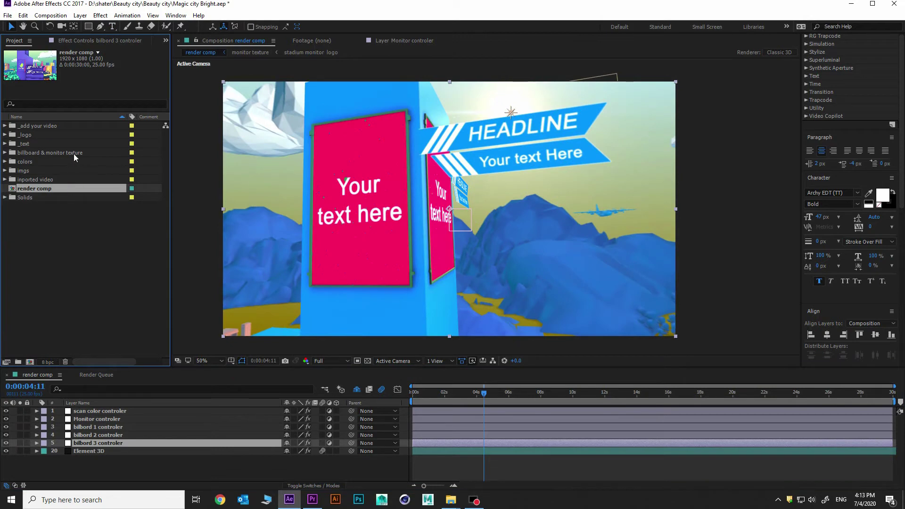
Step: Open the stadium monitor video comp from the _add your video folder, then return to render comp
left_click(44, 125)
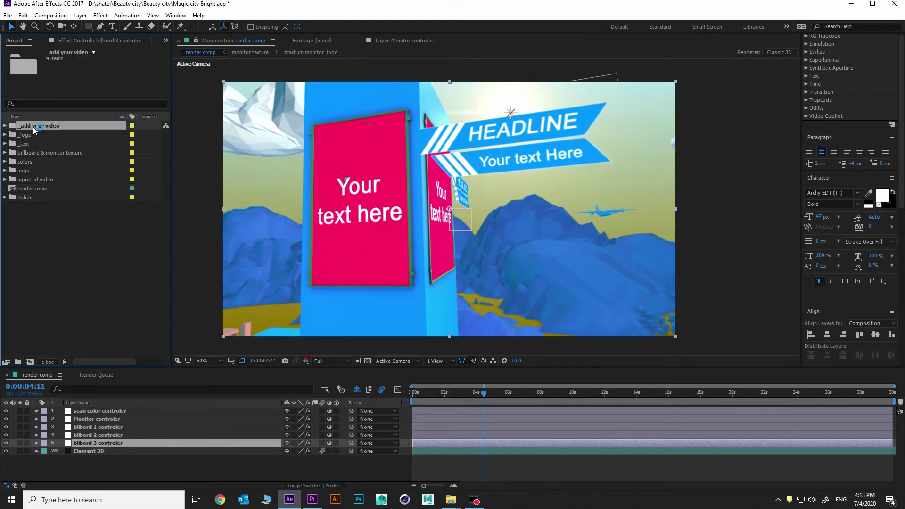
left_click(6, 125)
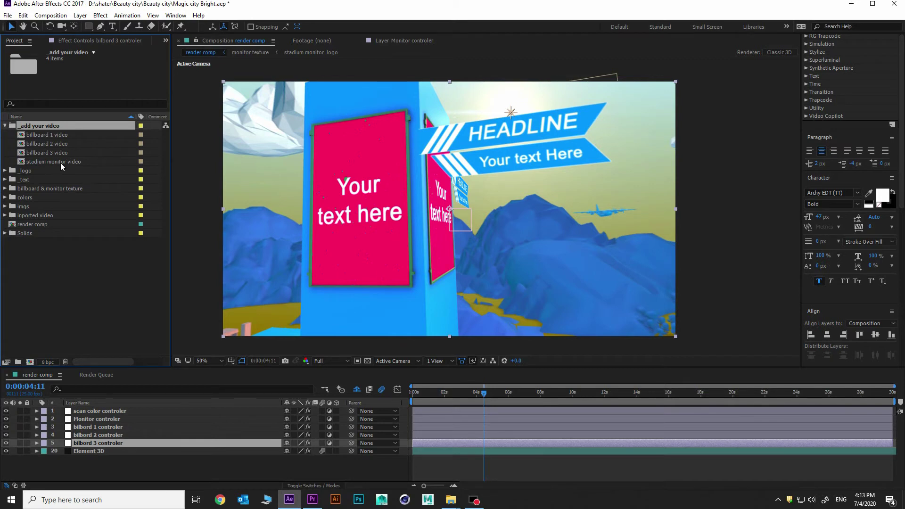
left_click(61, 161)
double_click(75, 162)
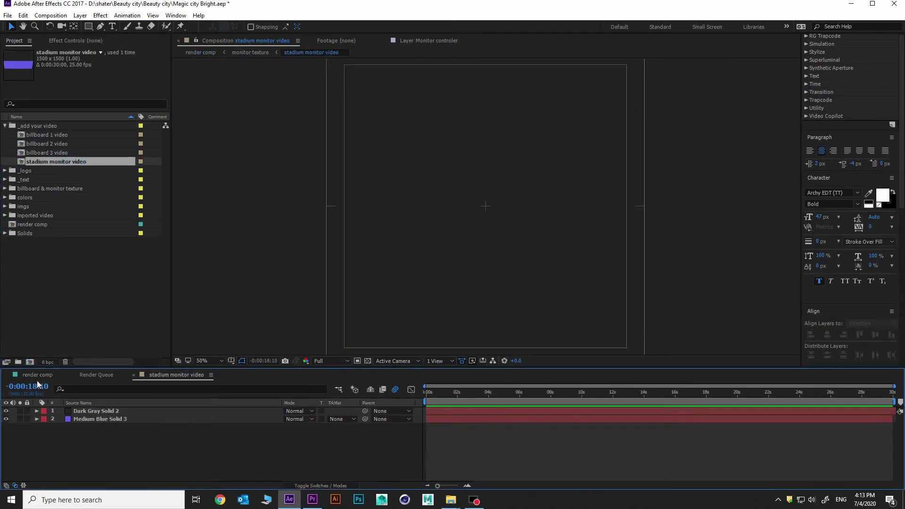
left_click(39, 376)
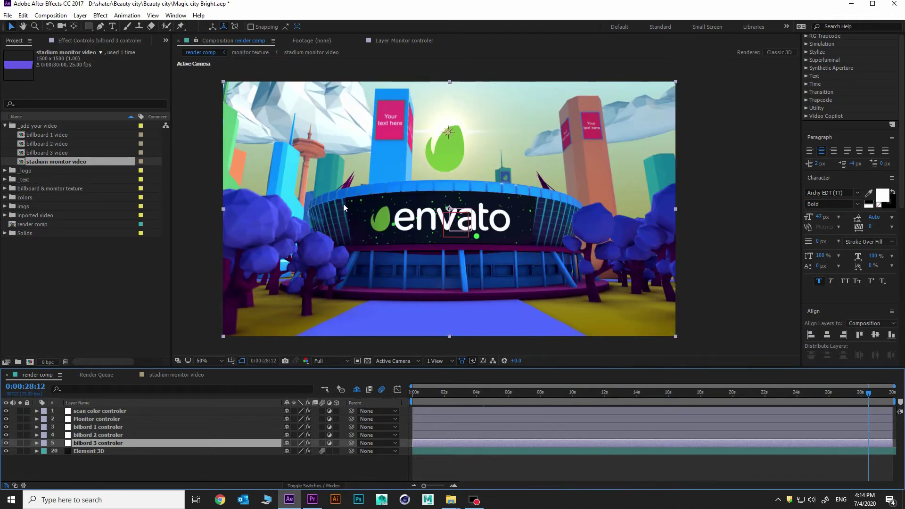
Step: From the stadium monitor video comp, start a File > Import > File and select pre from the render folder
left_click(181, 381)
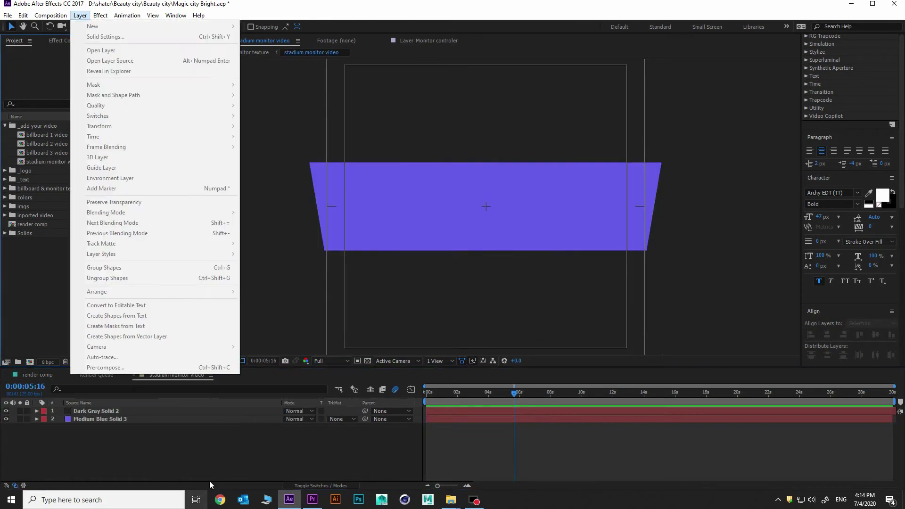
left_click(7, 16)
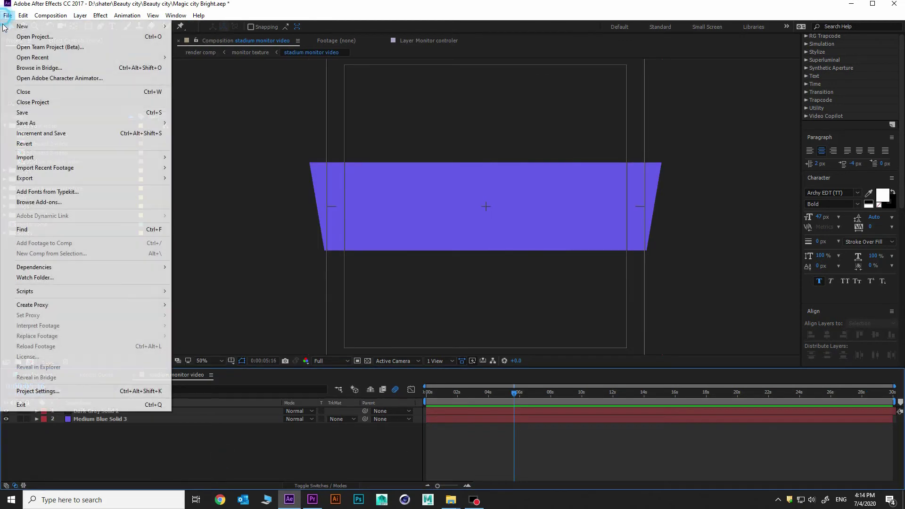
mouse_move(94, 162)
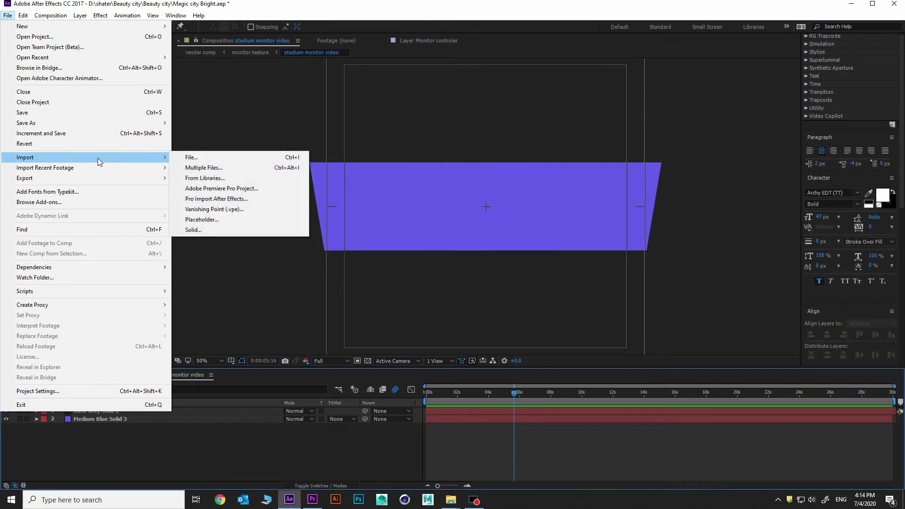
left_click(190, 156)
left_click(433, 105)
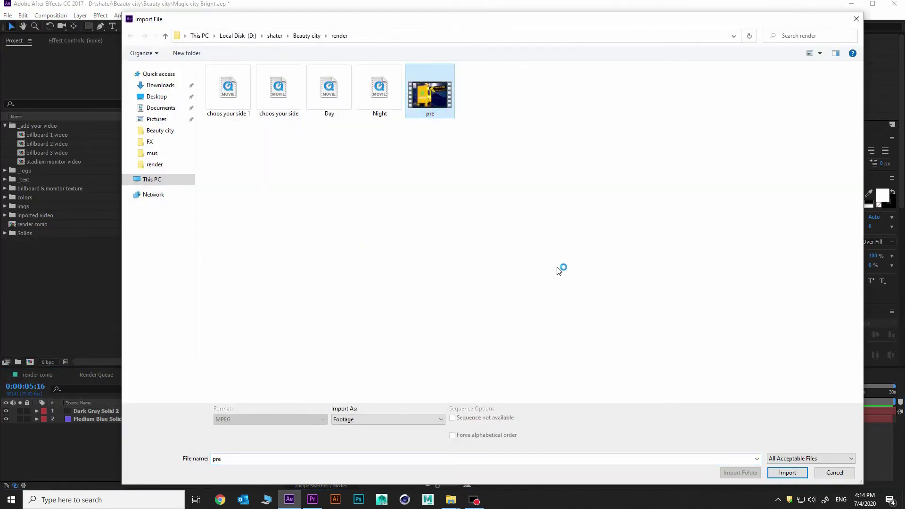
Step: Import pre.mp4, file it in the inported video folder, and add it as a stadium monitor video layer
left_click(788, 472)
left_click_drag(42, 226, 38, 215)
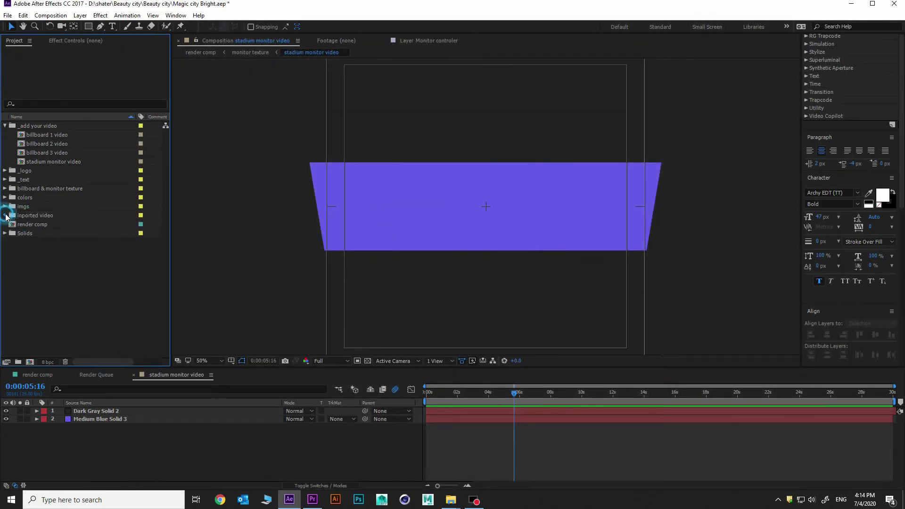
left_click(5, 216)
left_click(49, 226)
left_click_drag(41, 233, 53, 419)
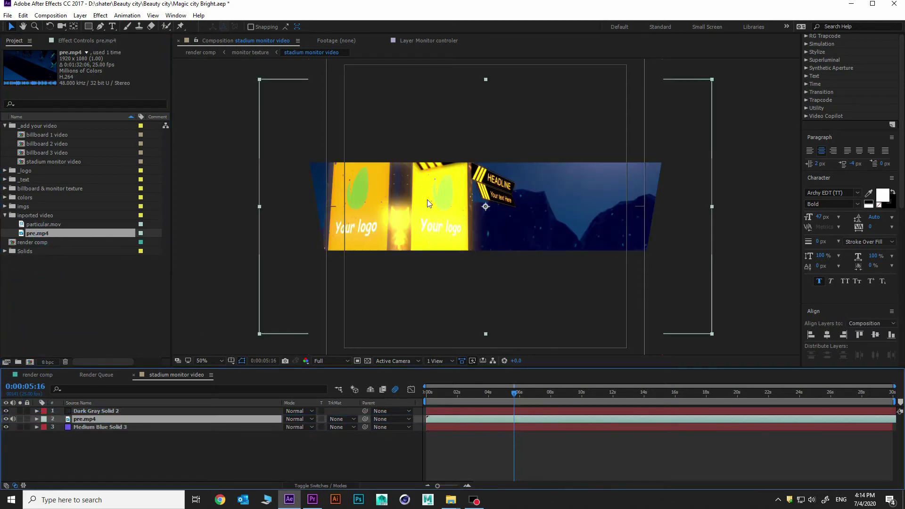
Step: Set pre.mp4 to 79% scale at position 746,866 and shift its timing
left_click(37, 419)
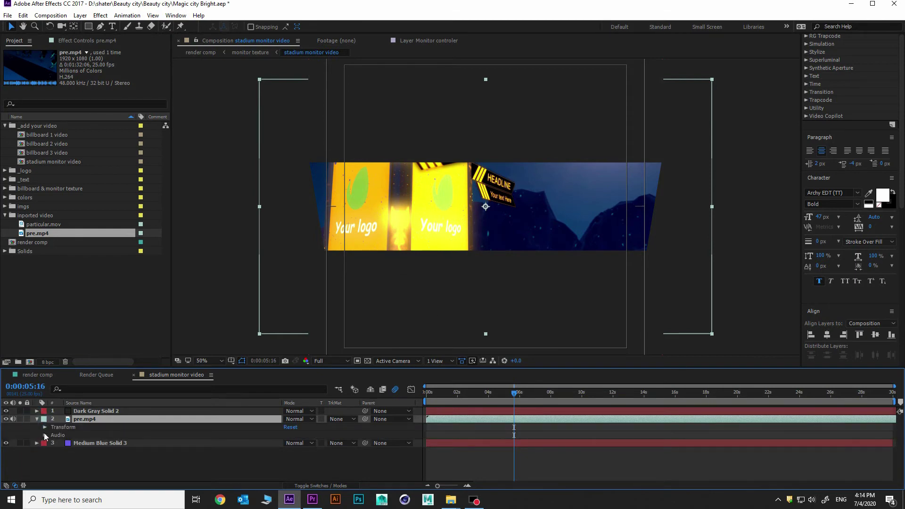
left_click(45, 427)
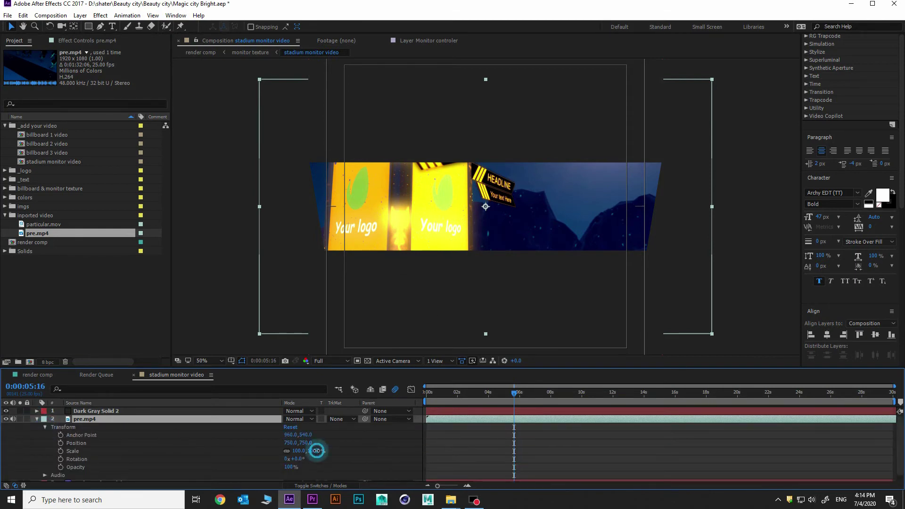
left_click_drag(316, 450, 306, 451)
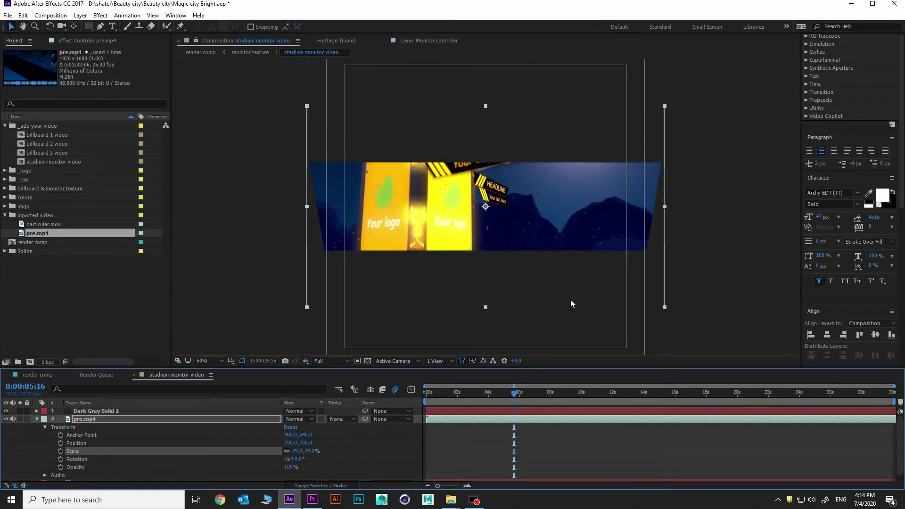
left_click_drag(560, 317, 557, 337)
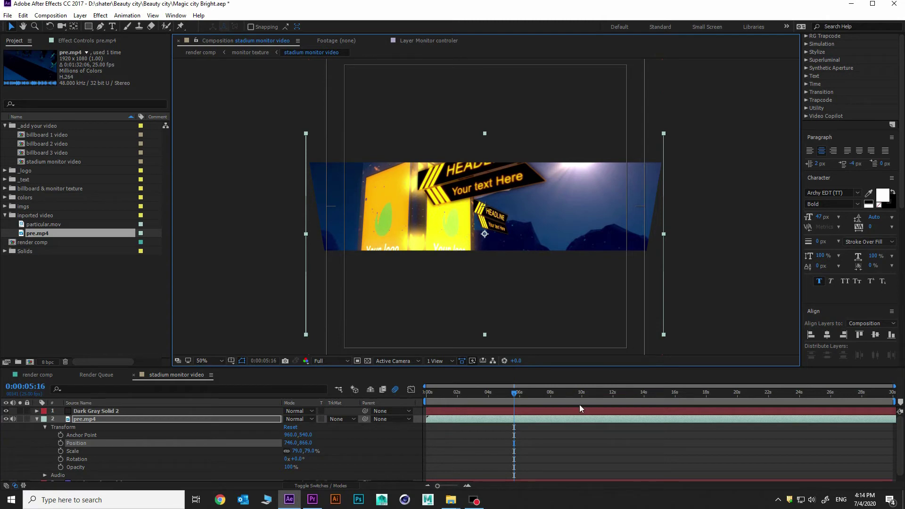
left_click_drag(616, 419, 424, 419)
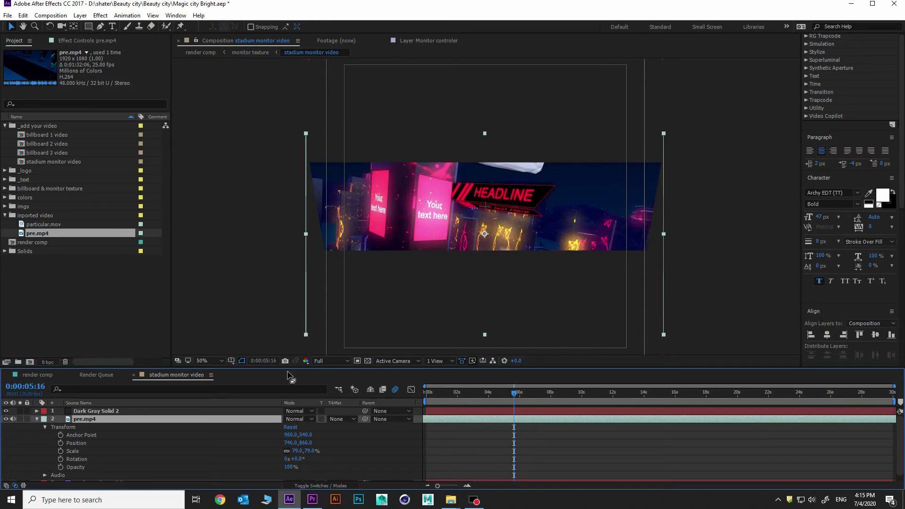
Step: In render comp, enable video on/of for the Monitor controler, keeping logo on/of checked
left_click(46, 375)
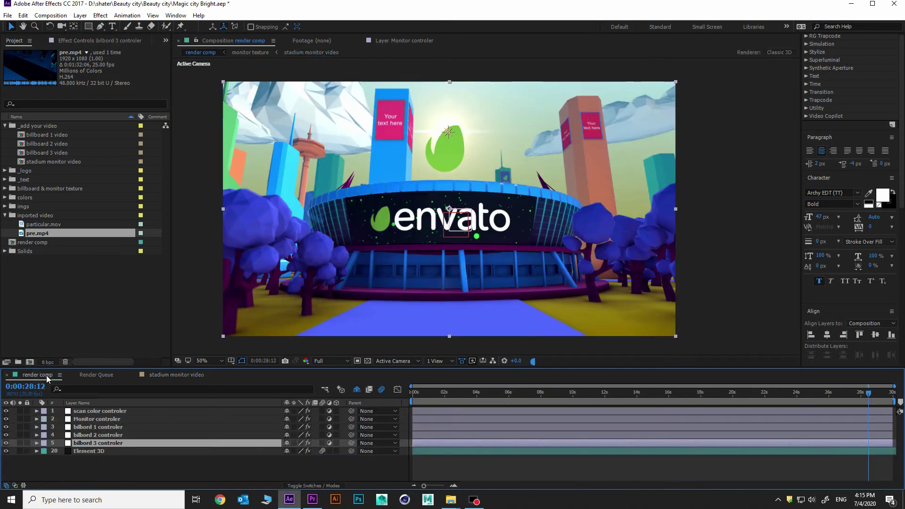
left_click(89, 419)
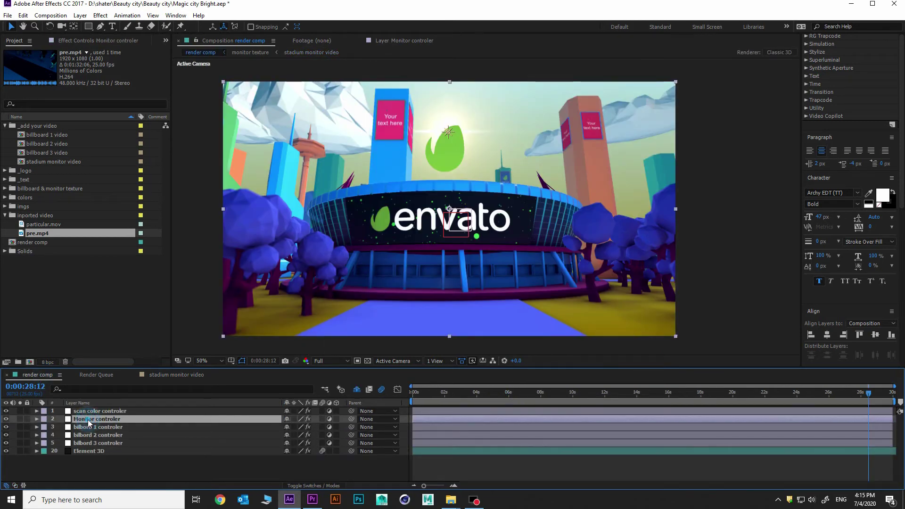
left_click(97, 41)
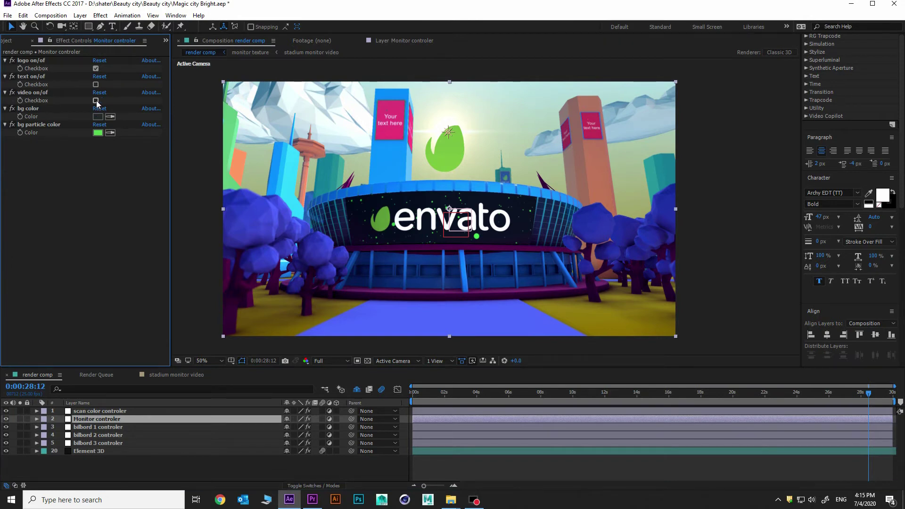
left_click(96, 100)
left_click(96, 68)
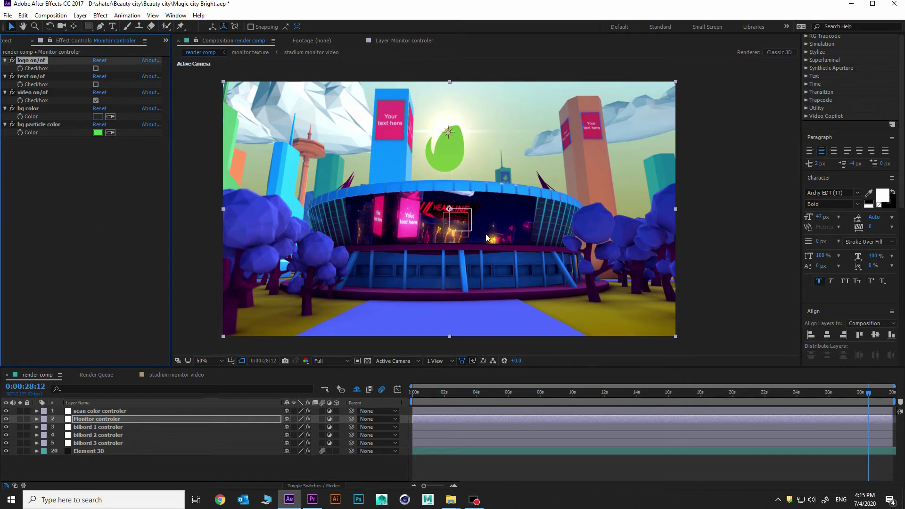
left_click(96, 70)
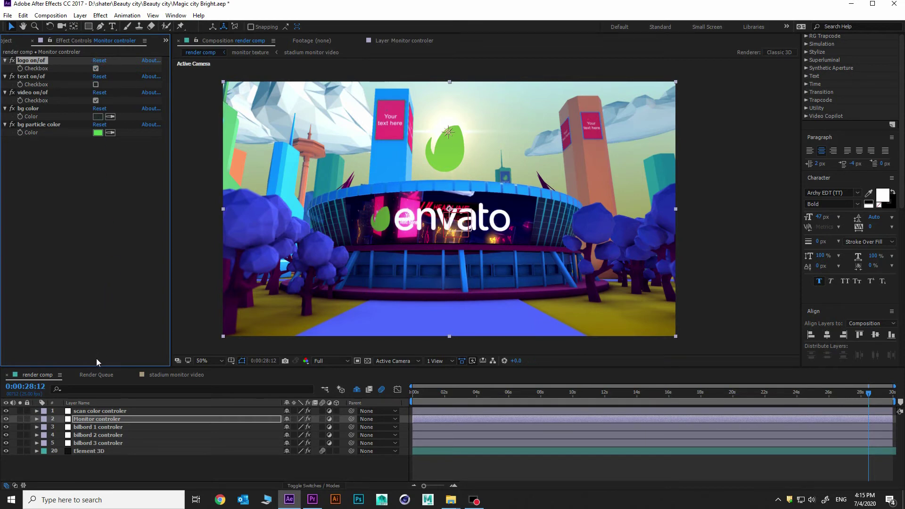
left_click(166, 40)
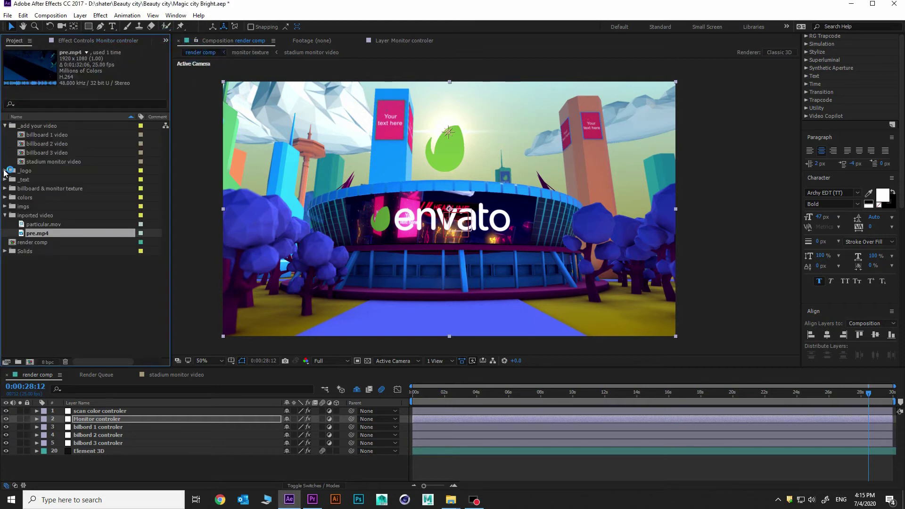
Step: Open the stadium monitor logo comp from the _logo folder and select its envato.png layer
left_click(28, 173)
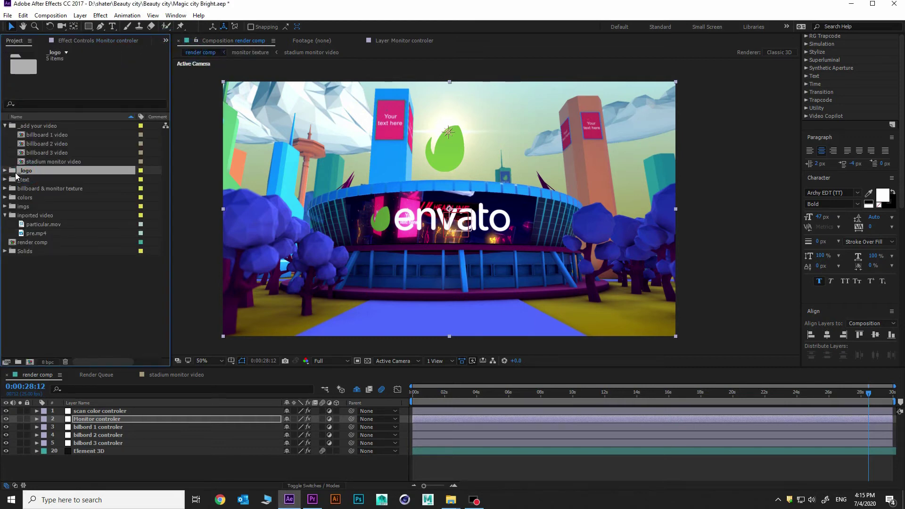
left_click(6, 171)
left_click(58, 215)
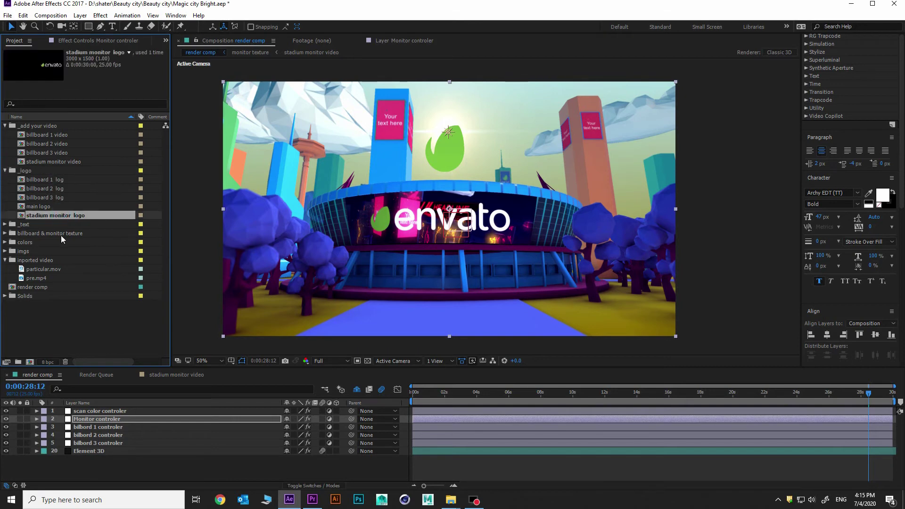
double_click(75, 216)
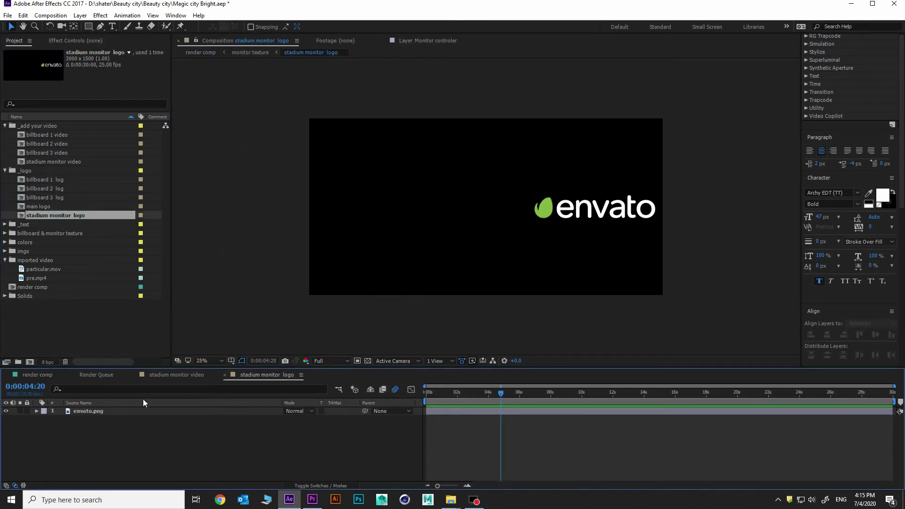
left_click(151, 410)
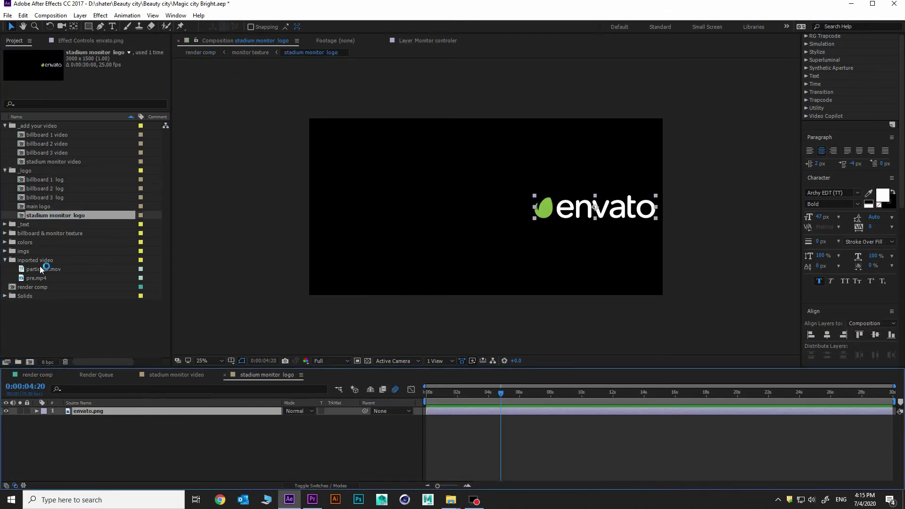
Step: Replace envato.png with envato-logo-png--1400.png from imgs, then check the result in render comp
left_click(6, 251)
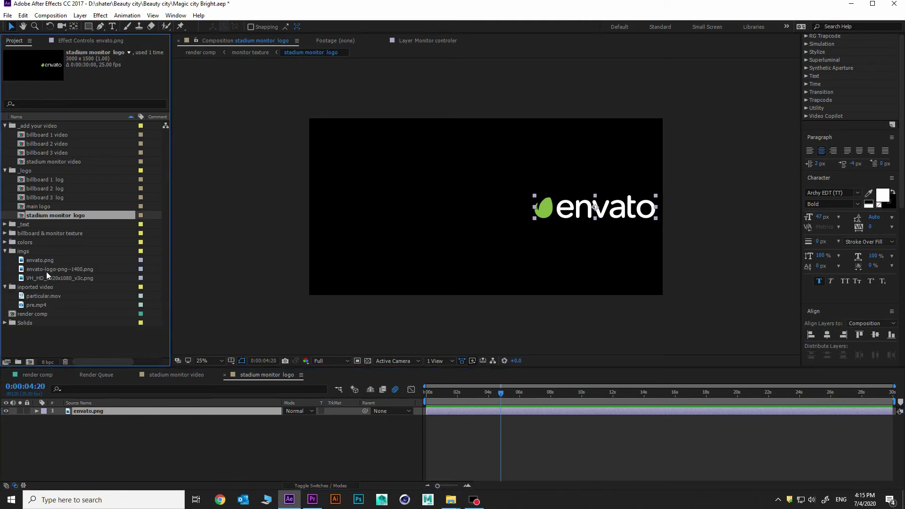
left_click(41, 260)
left_click(55, 271)
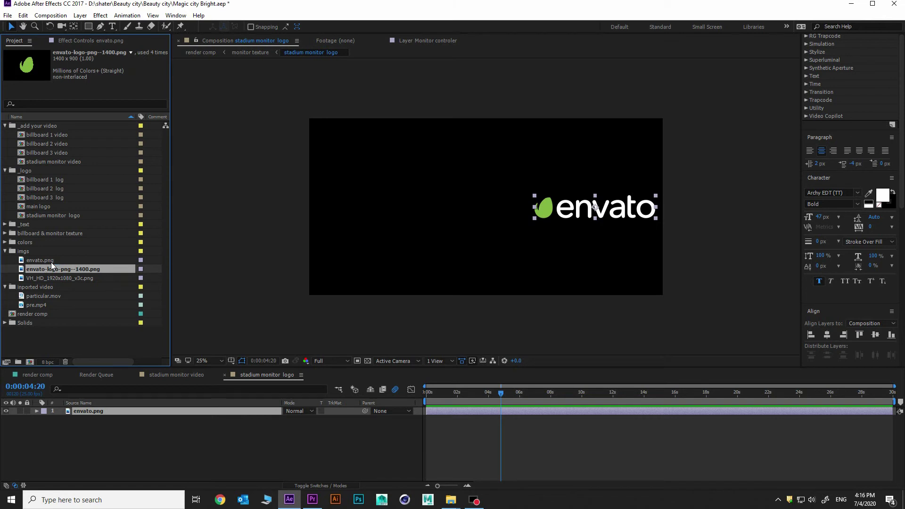
left_click_drag(55, 268, 106, 412)
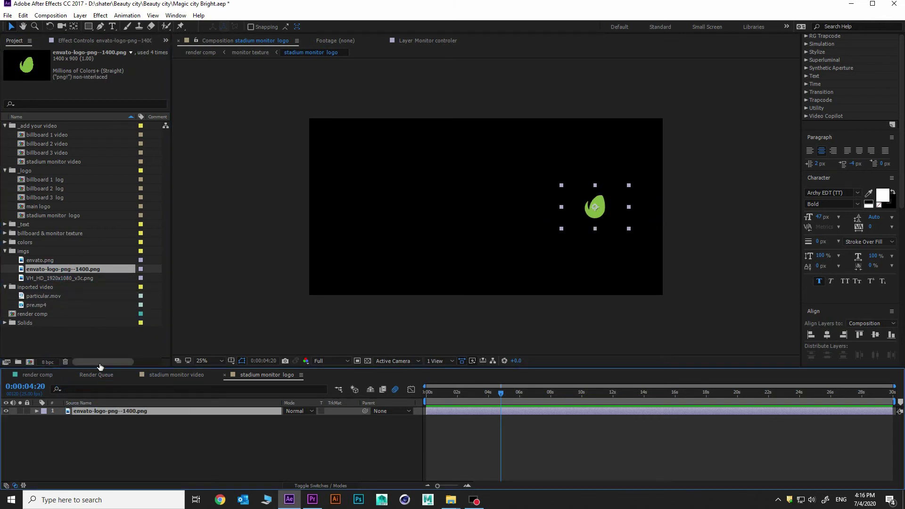
left_click(37, 375)
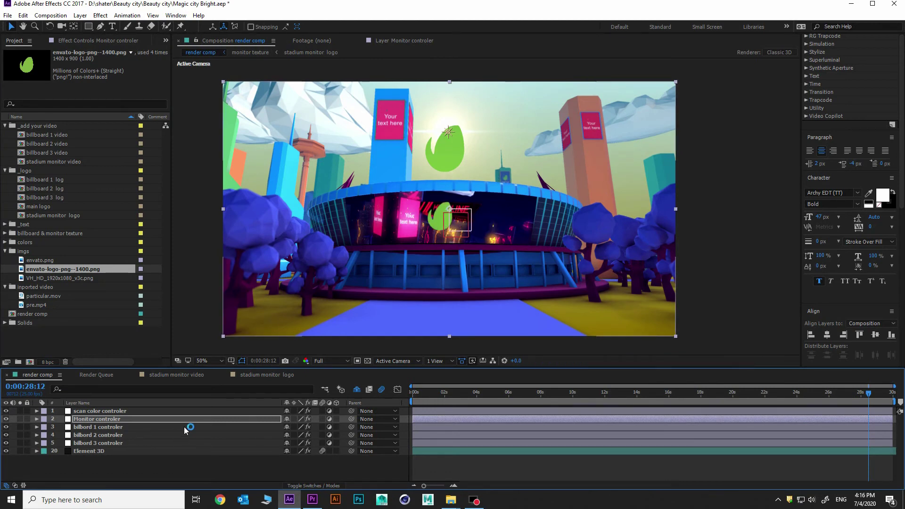
Step: Enable text on/of for the Monitor controler, then expand the _text folder in the Project panel
left_click(101, 41)
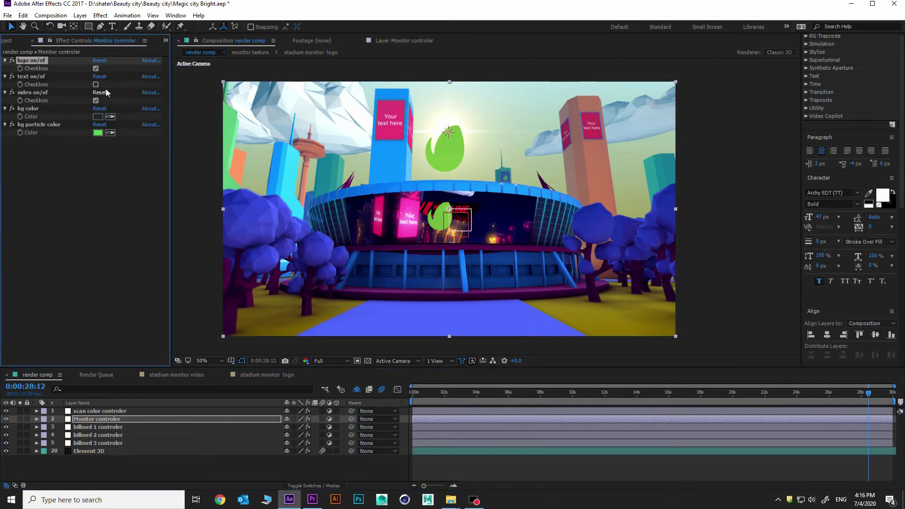
left_click(96, 85)
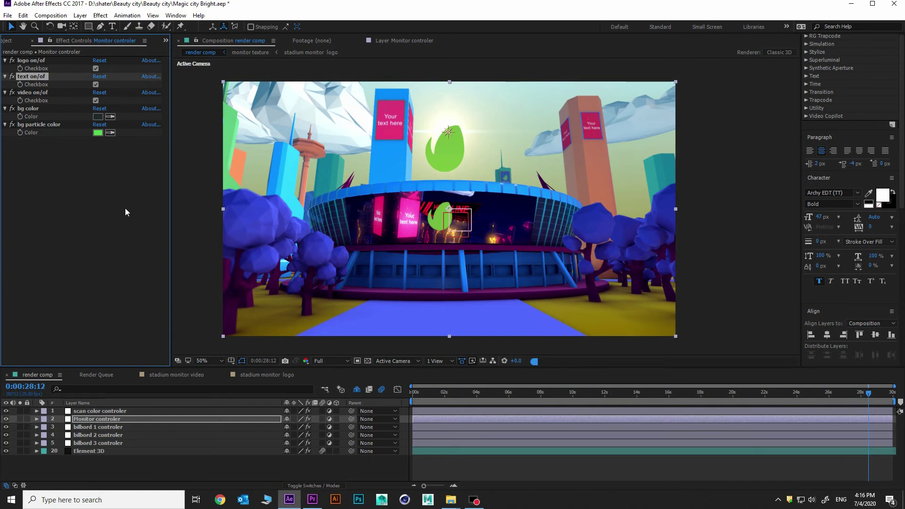
left_click(166, 41)
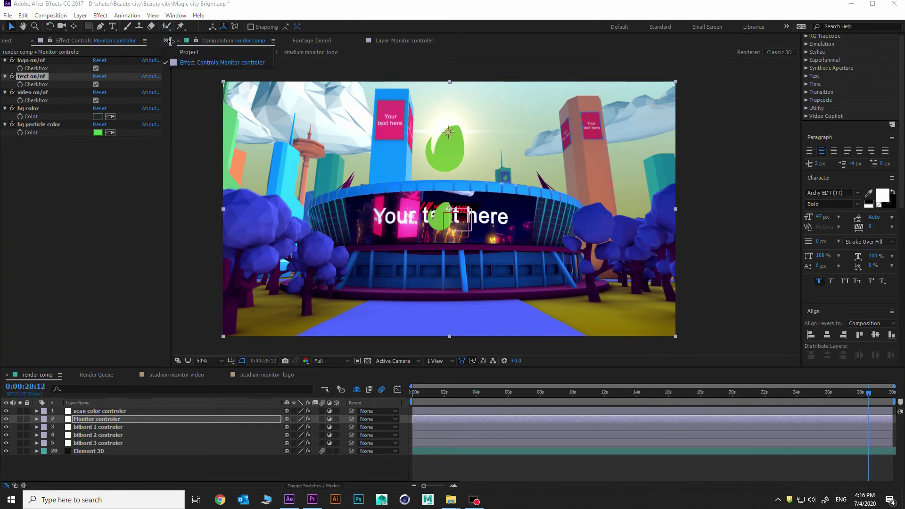
left_click(188, 53)
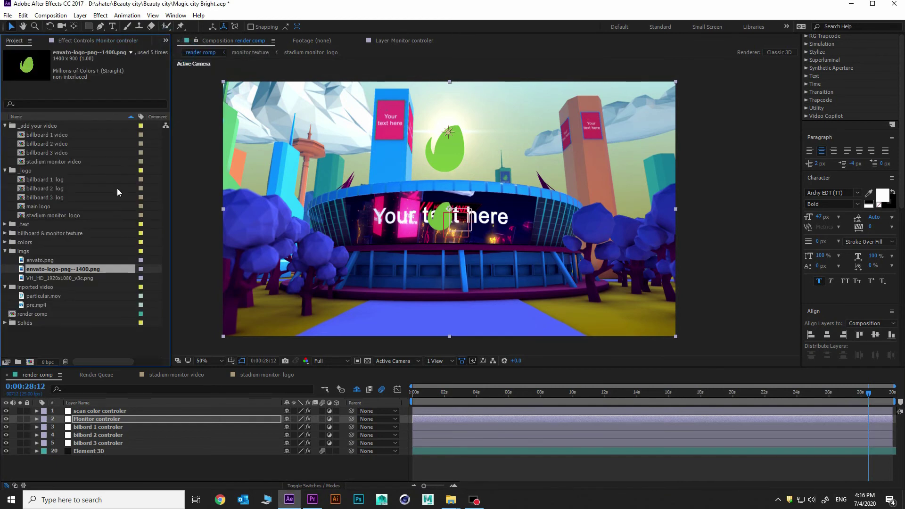
left_click(5, 224)
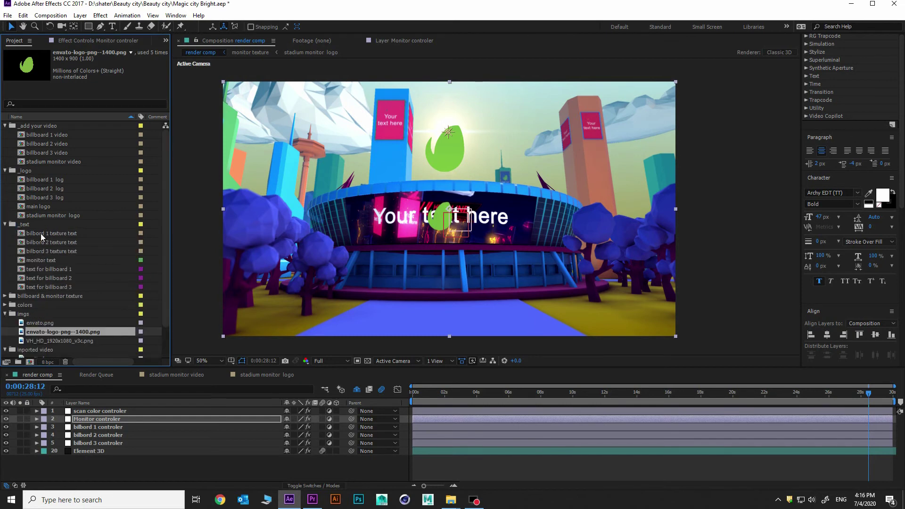
Step: In the monitor text comp, change the text to 'Element 3D', then return to render comp
left_click(45, 261)
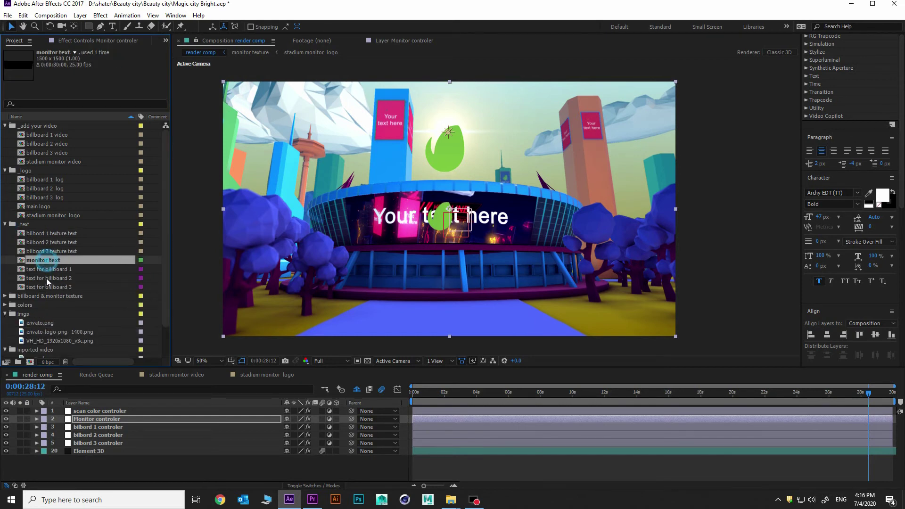
double_click(52, 261)
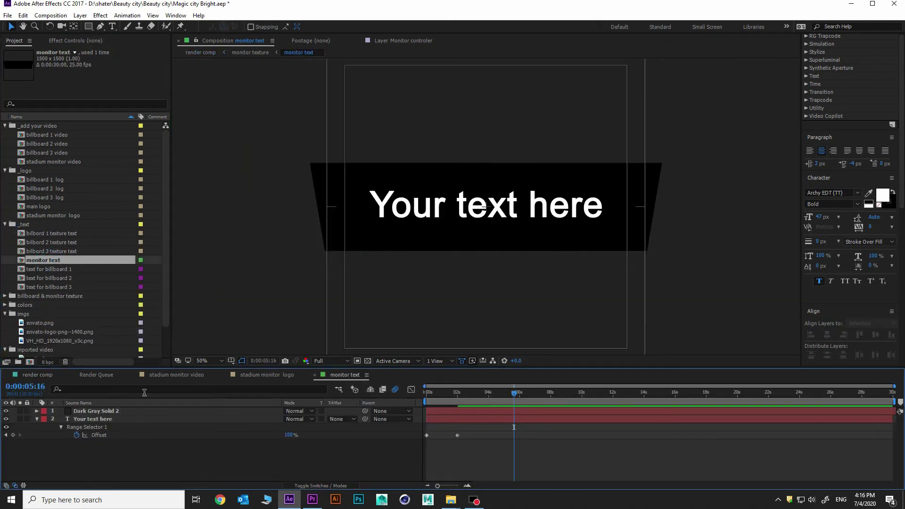
double_click(117, 420)
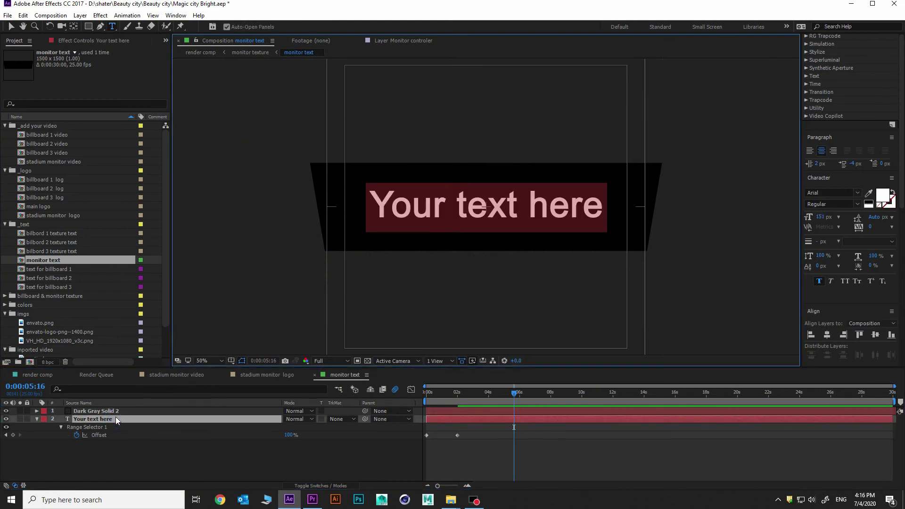
type("Elemen")
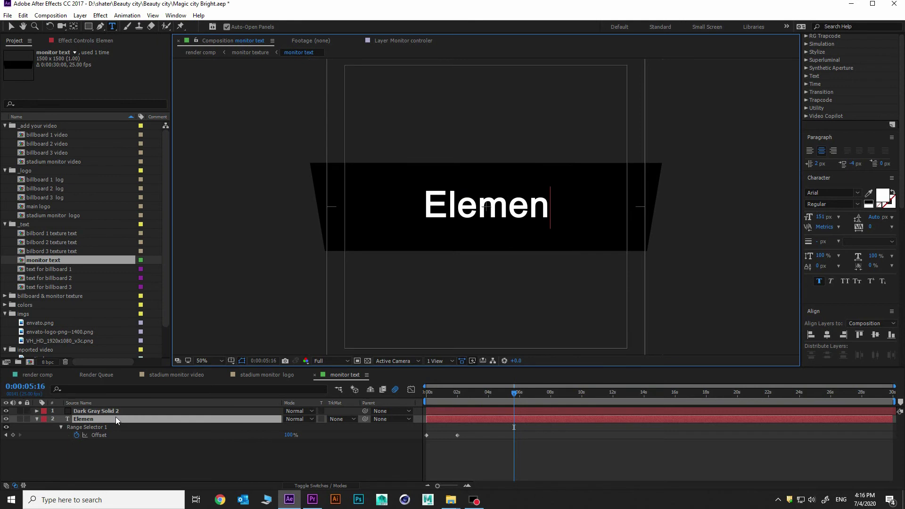
type("t 3d")
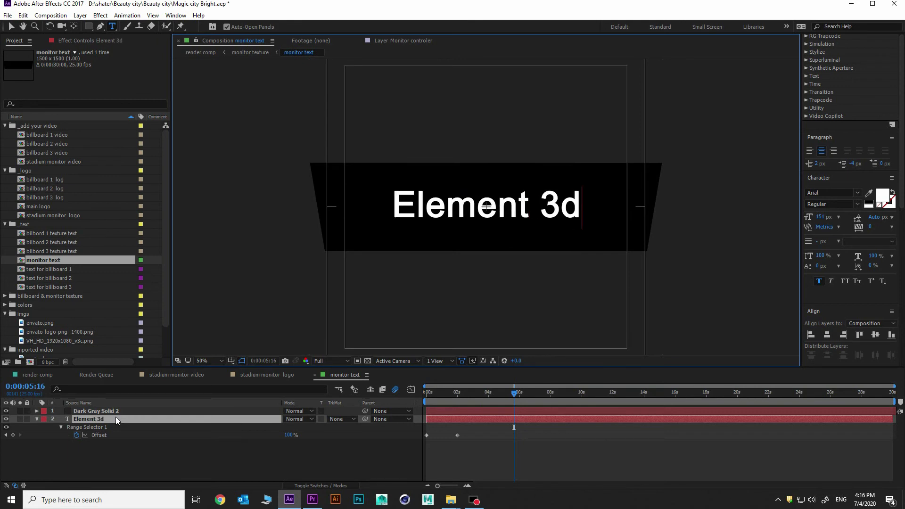
key("BackSpace")
type("D")
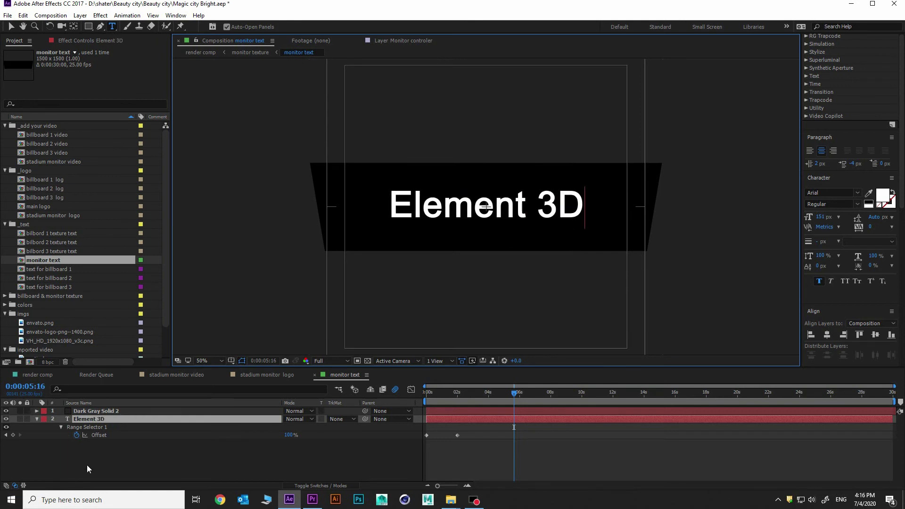
left_click(36, 376)
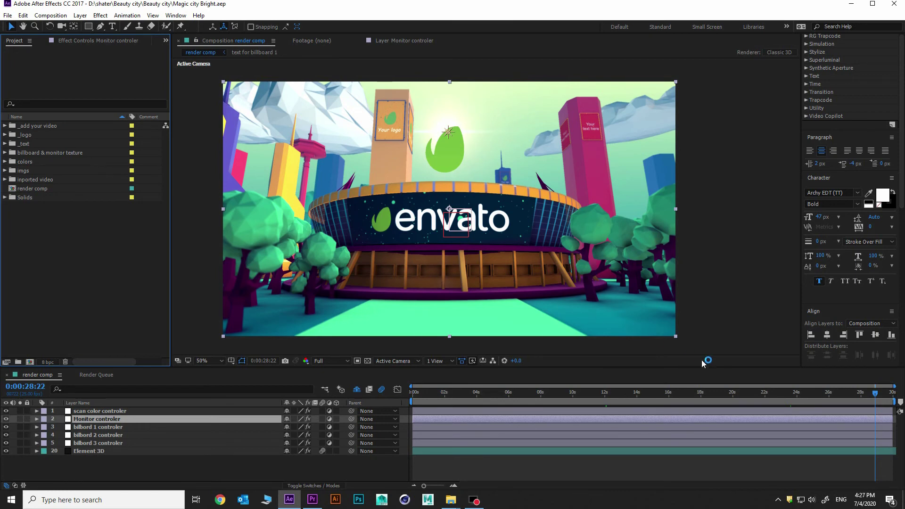
Step: Move the render comp's time indicator back to 0:00:15:22 for the city fly-over
left_click(793, 392)
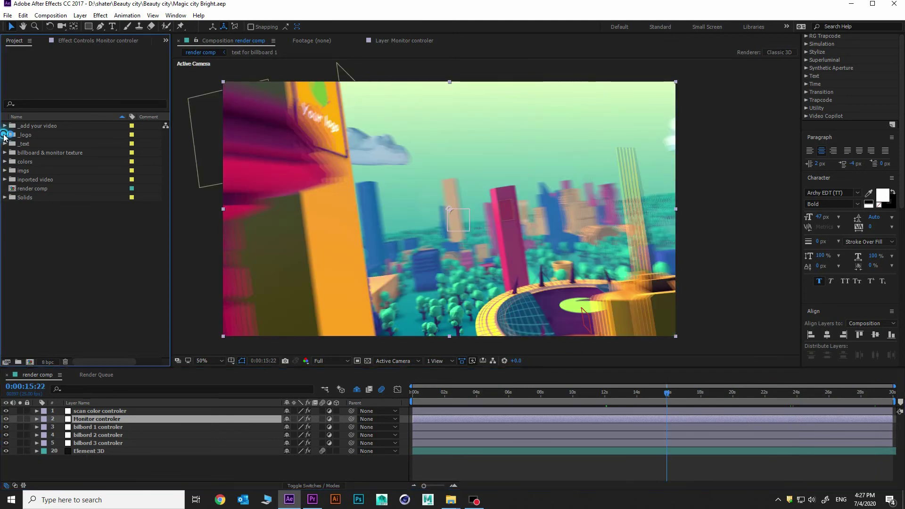
Step: Open the main logo comp and add envato.png from the imgs folder as a layer
left_click(5, 135)
left_click(44, 171)
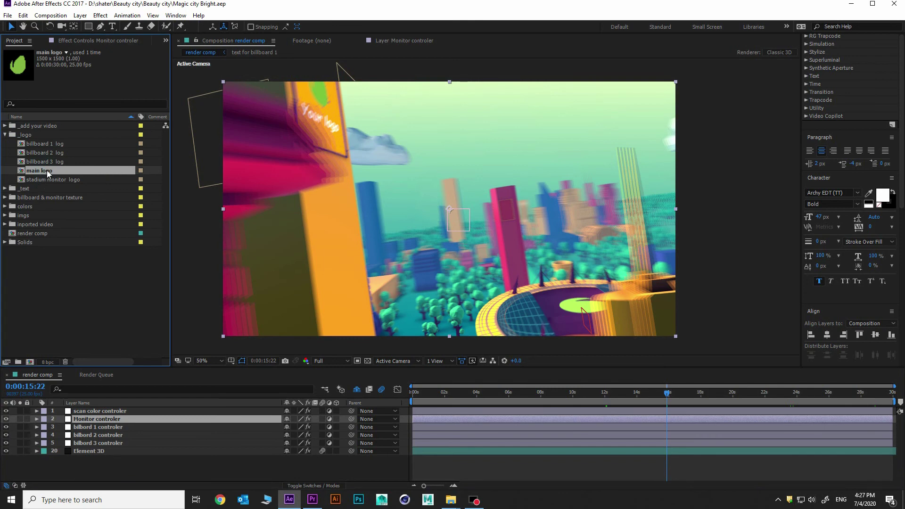
double_click(43, 171)
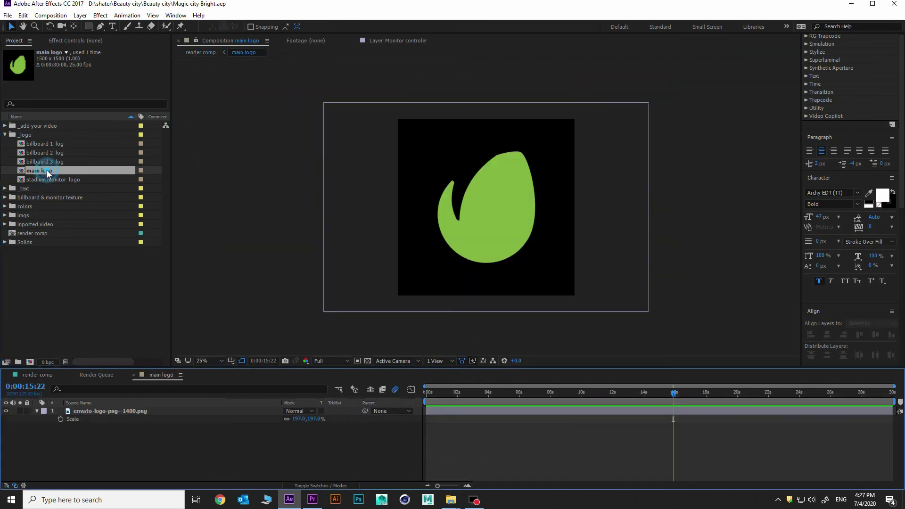
left_click(5, 215)
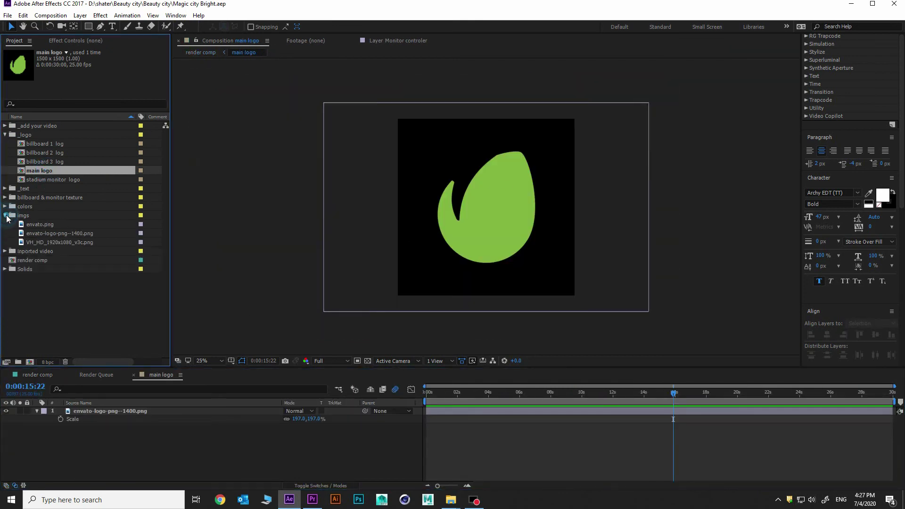
left_click(54, 233)
left_click(55, 225)
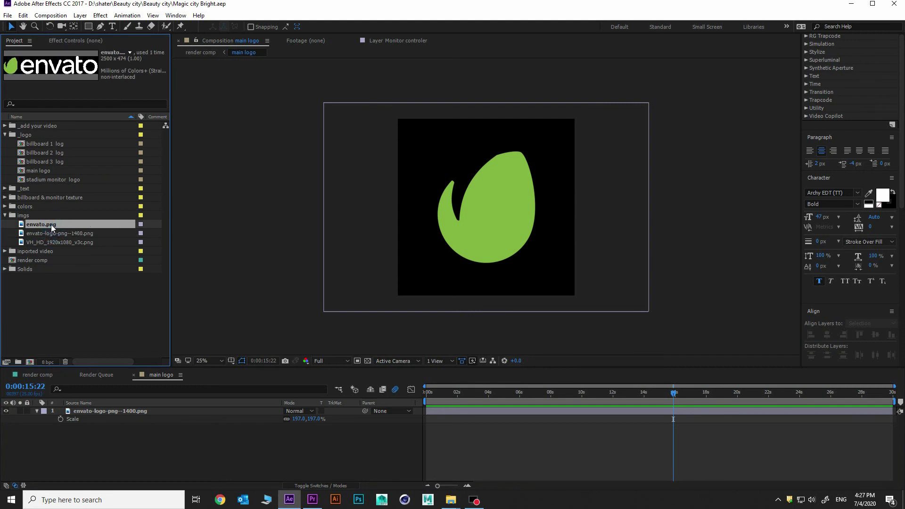
left_click_drag(54, 226, 65, 411)
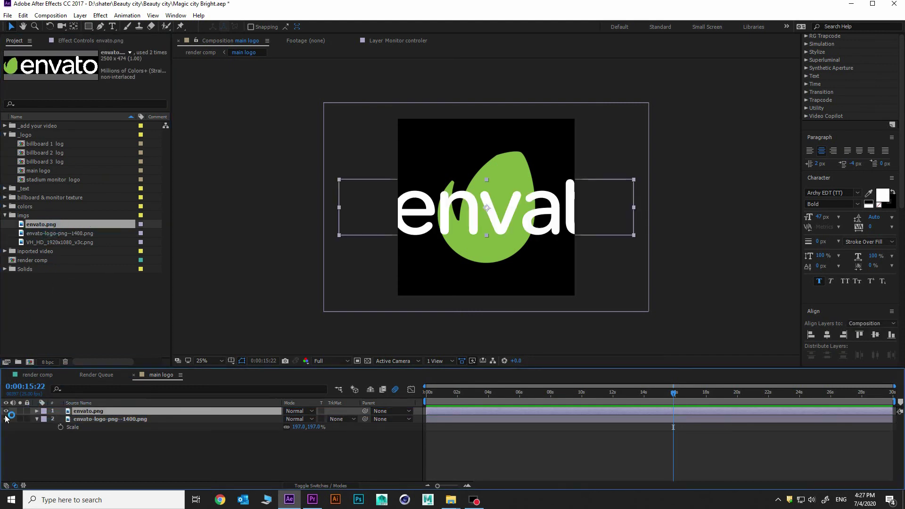
Step: Scale the envato.png layer to 50%, hide the green leaf layer, and return to the render comp
left_click(37, 411)
left_click(45, 419)
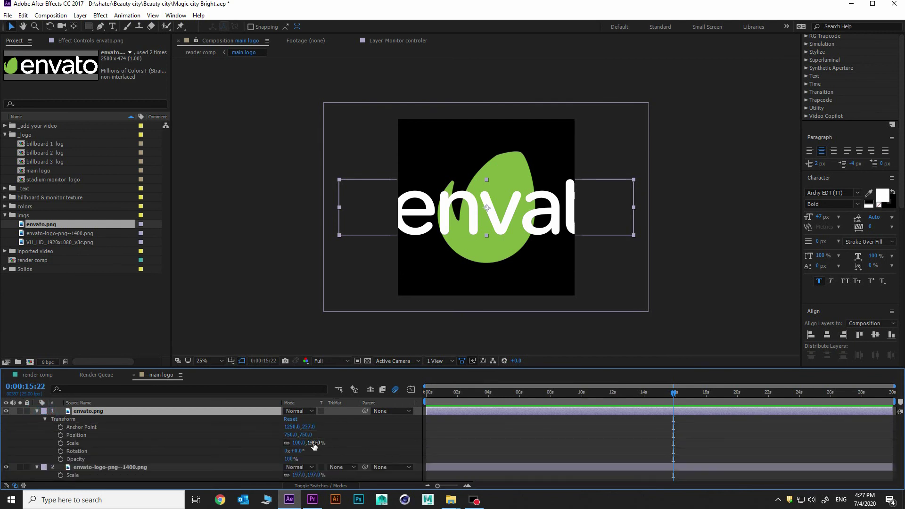
left_click_drag(311, 443, 292, 445)
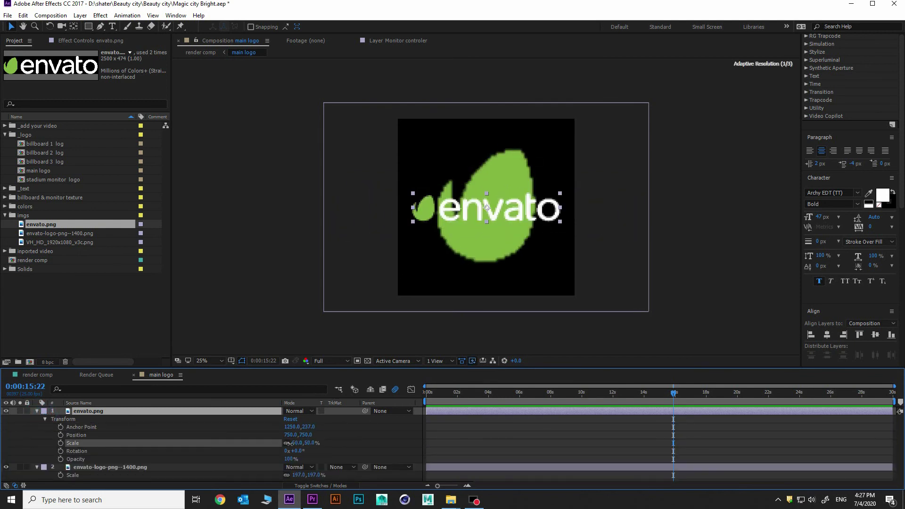
left_click(6, 467)
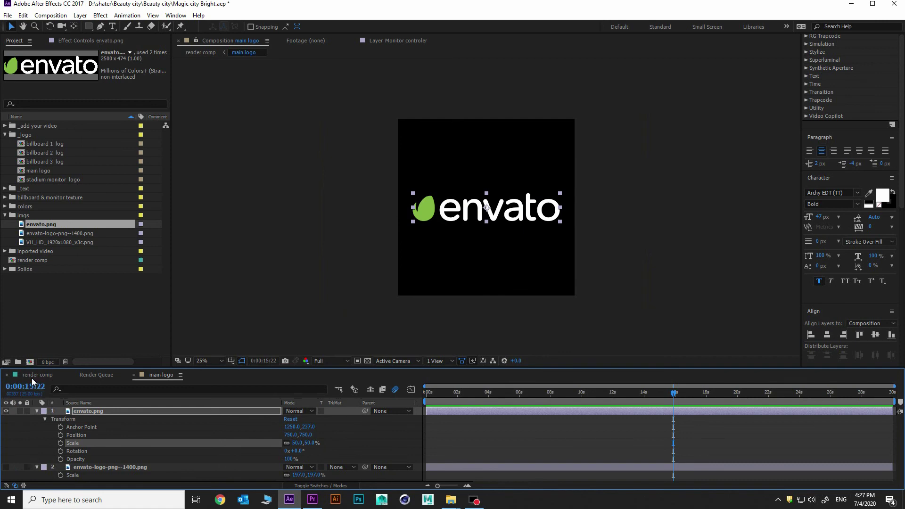
left_click(35, 375)
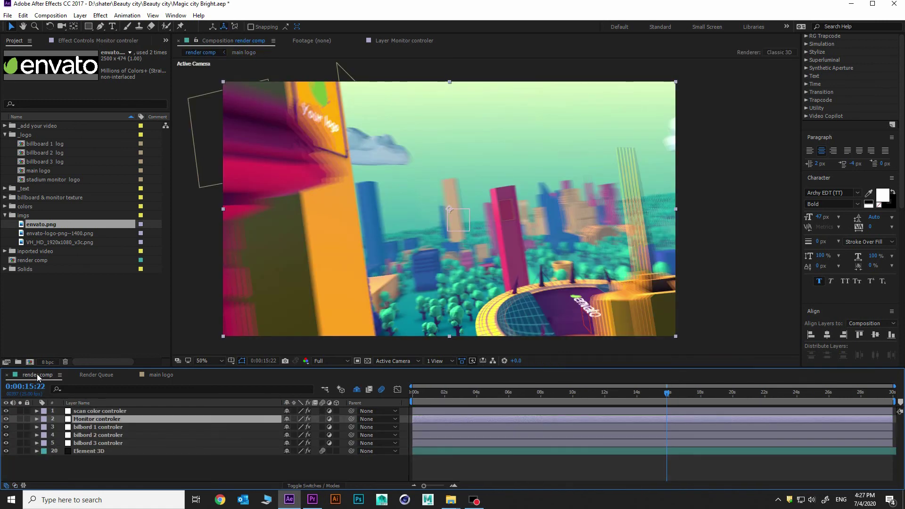
Step: Move the render comp to 0:00:28:01 to show the pink 'Your text here' towers and headline sign
left_click(860, 392)
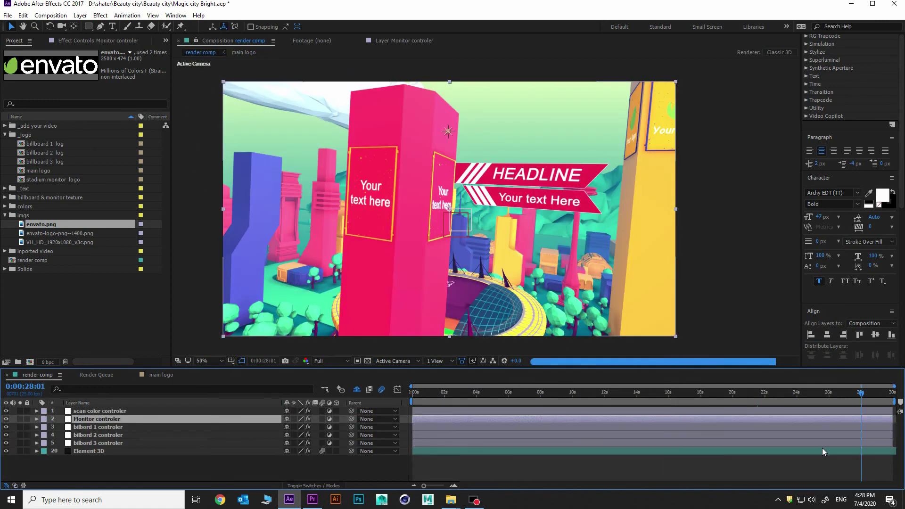